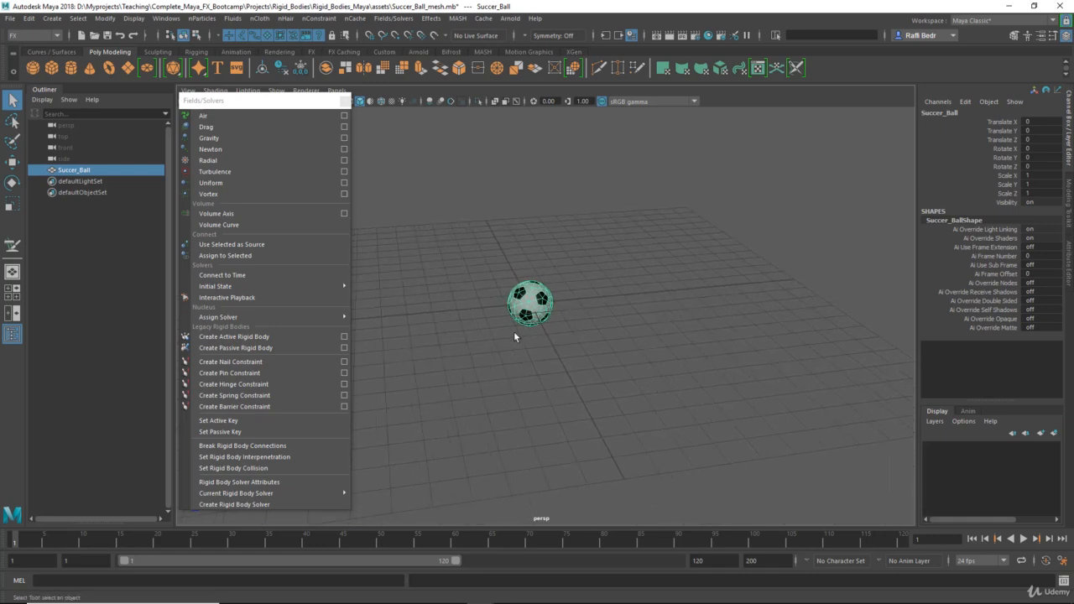
Step: Duplicate the soccer ball and raise the copy about 3.27 units above the original
key("ctrl+d")
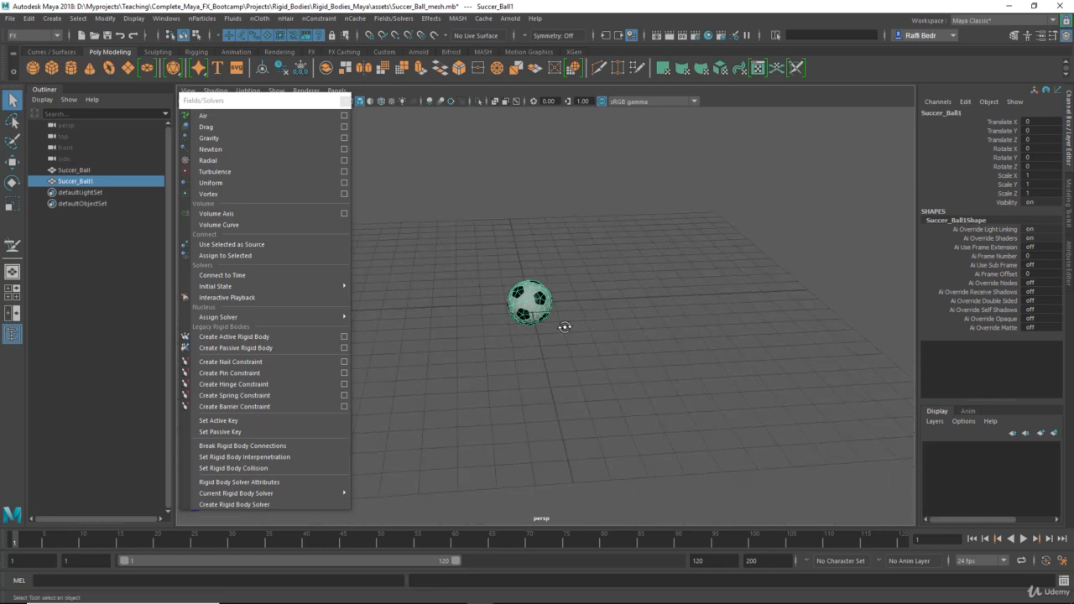
key("w")
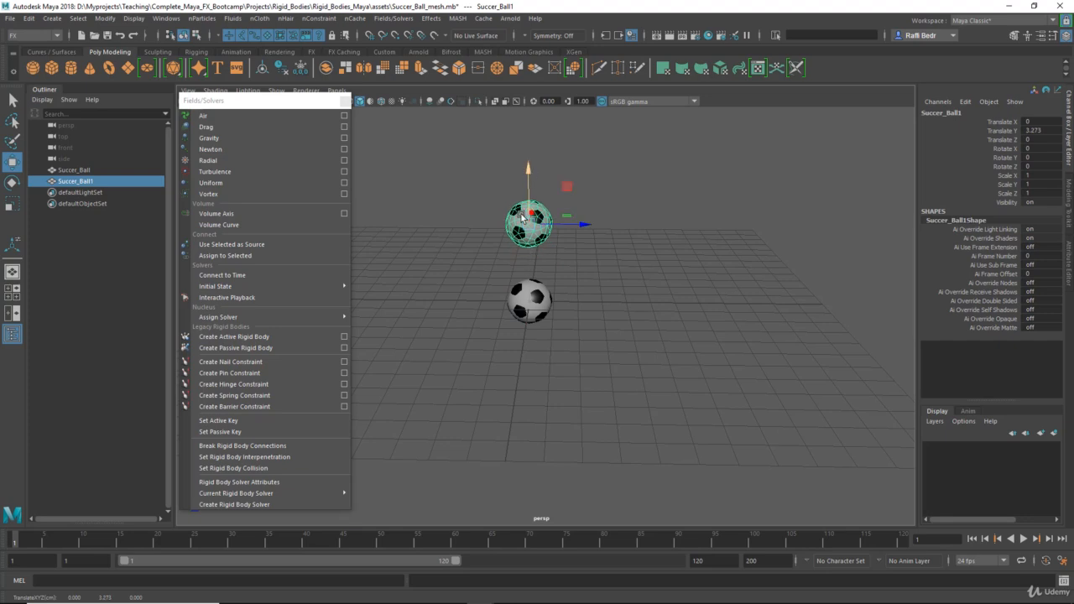
middle_click_drag(521, 217, 527, 234, "alt")
Step: Move both balls together to about Z -2.5, raising the upper one to about Y 8.24
left_click_drag(502, 214, 623, 423)
left_click_drag(573, 210, 506, 115)
middle_click_drag(557, 261, 578, 304, "alt")
left_click_drag(553, 212, 554, 182)
middle_click_drag(563, 275, 550, 243, "alt")
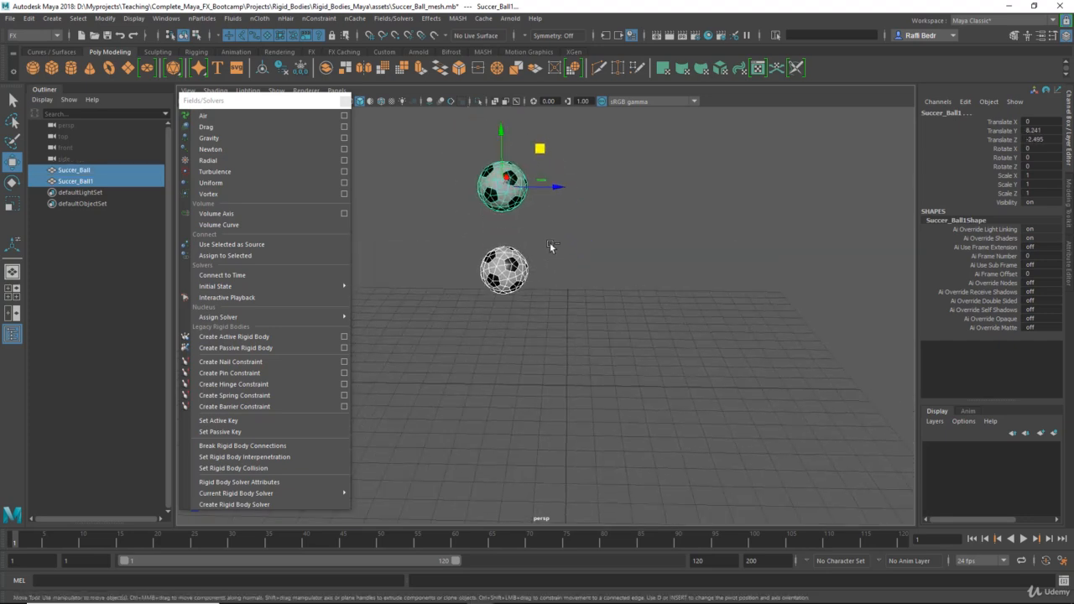
Step: Duplicate the two balls and move the copies along Z to about 1.27, beside the originals
key("ctrl+d")
left_click_drag(560, 188, 689, 289)
Step: Offset the balls slightly along X: Succer_Ball1 to about -0.72, Succer_Ball2 to about 0.41 and Succer_Ball3 to about 0.91
left_click(526, 162)
left_click_drag(634, 205, 634, 207)
left_click_drag(634, 206, 570, 191, "alt")
left_click(642, 275)
left_click_drag(642, 275, 606, 284, "alt")
left_click(532, 204)
left_click_drag(559, 198, 601, 208)
left_click(531, 298)
left_click_drag(576, 290, 568, 332)
left_click(569, 329)
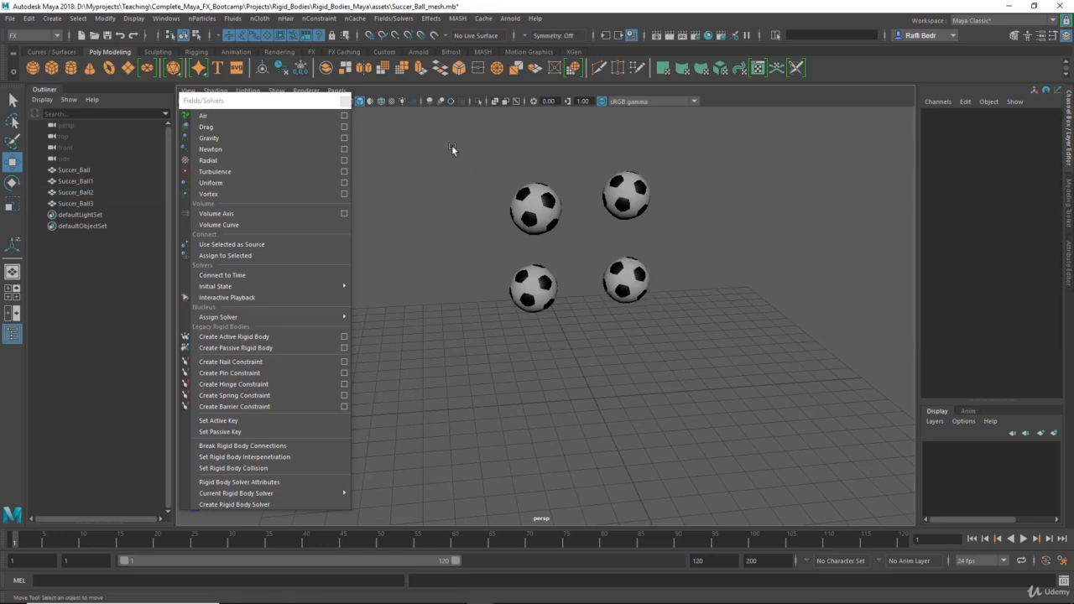
Step: Turn all four soccer balls into active rigid bodies
left_click_drag(452, 146, 775, 339)
middle_click_drag(693, 300, 683, 299, "alt")
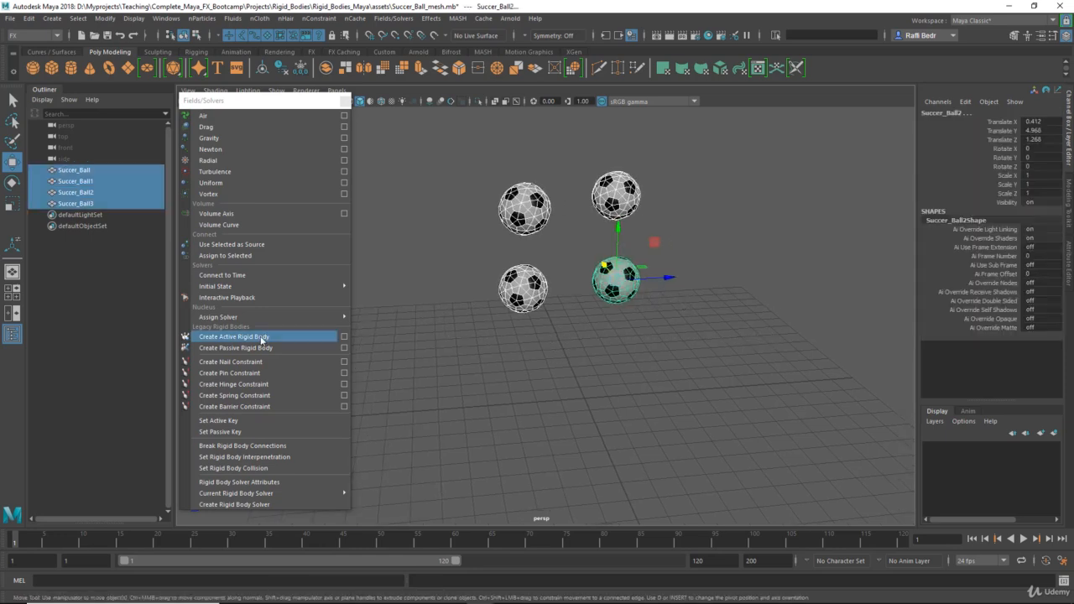
left_click(261, 337)
scroll(621, 363, "up", 3)
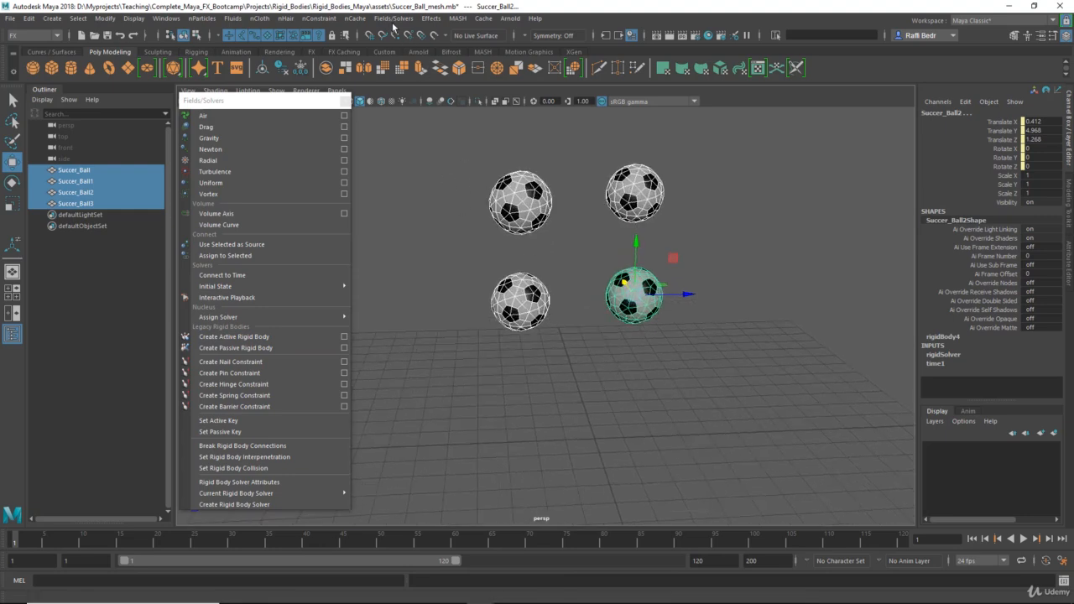
Step: Add a gravity field acting on the four selected balls and shift the floating Fields/Solvers window aside
left_click(393, 18)
left_click(432, 80)
middle_click_drag(498, 213, 484, 193, "alt")
left_click_drag(263, 105, 293, 99)
Step: Create a polygon plane at the origin as the ground and scale it uniformly to about 36.2
scroll(449, 263, "down", 2)
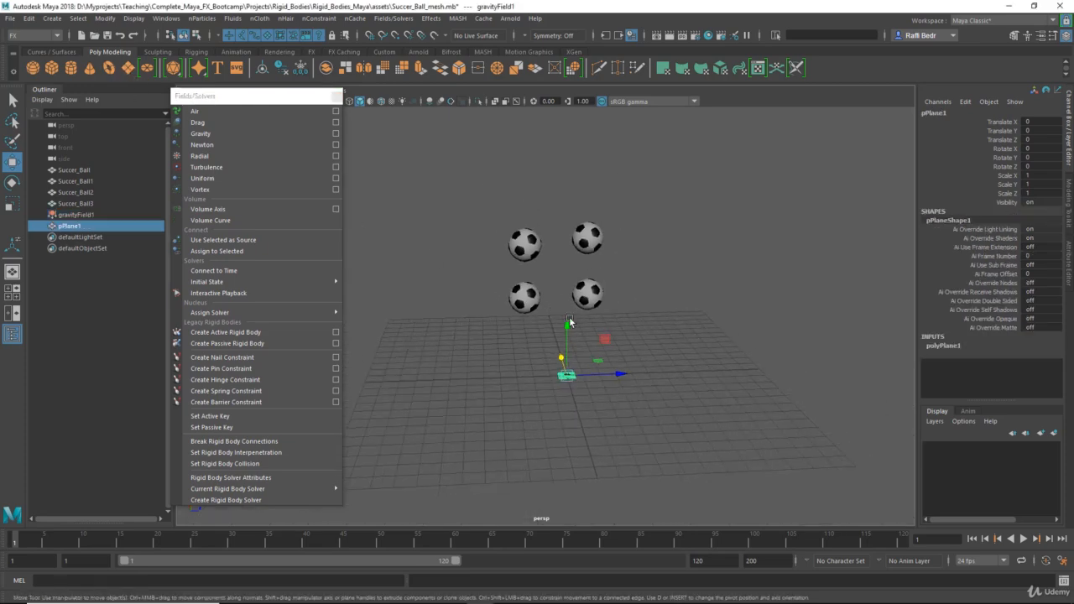
key("r")
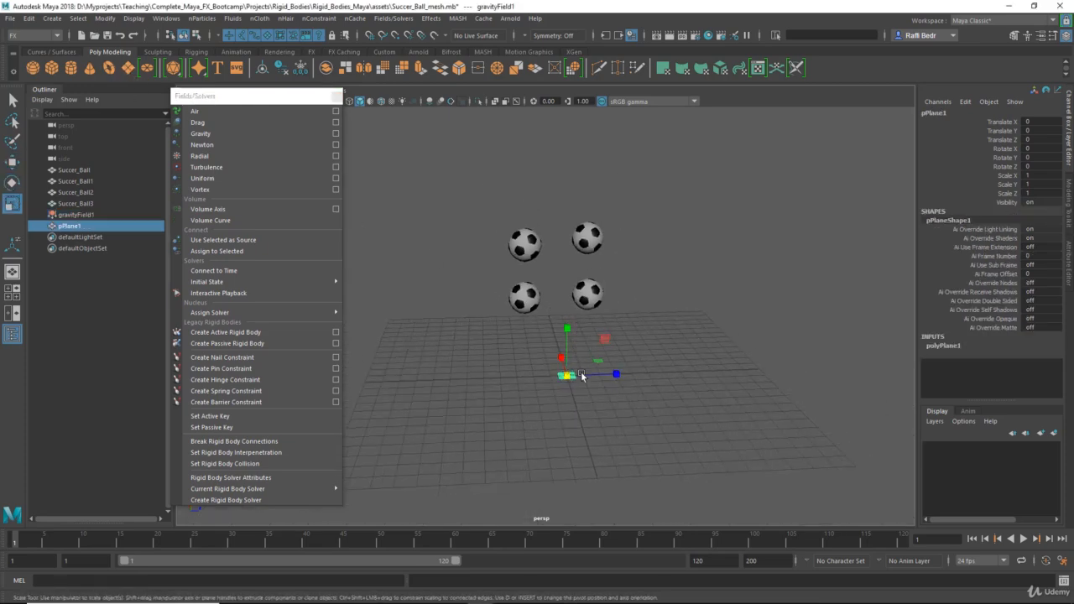
left_click_drag(568, 375, 981, 489)
left_click_drag(614, 344, 573, 344, "alt")
middle_click_drag(617, 364, 619, 327, "alt")
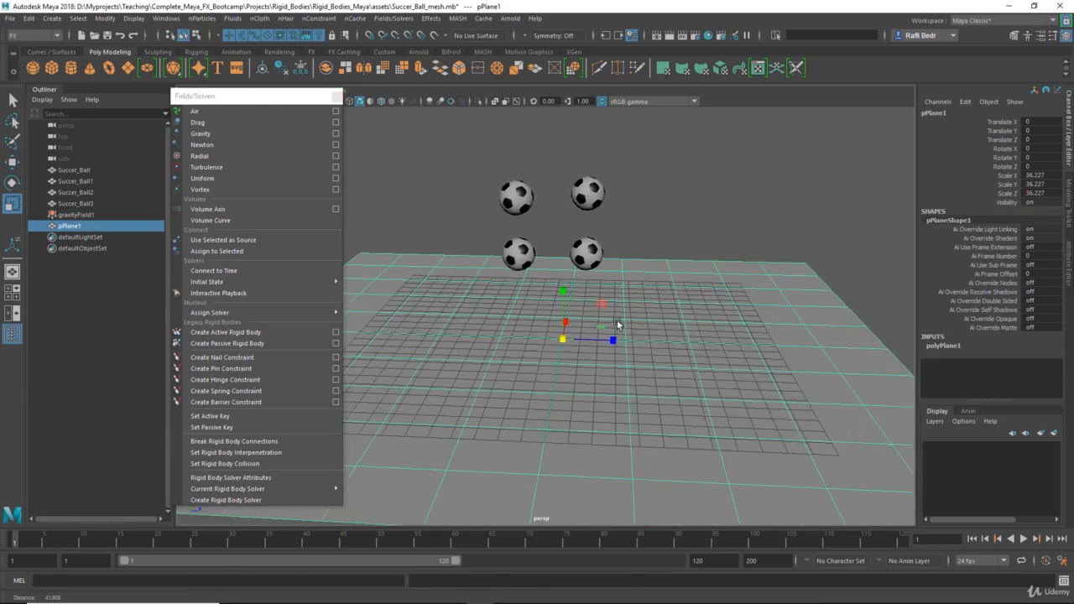
Step: Make the ground plane a passive rigid body
scroll(640, 331, "up", 4)
left_click(269, 344)
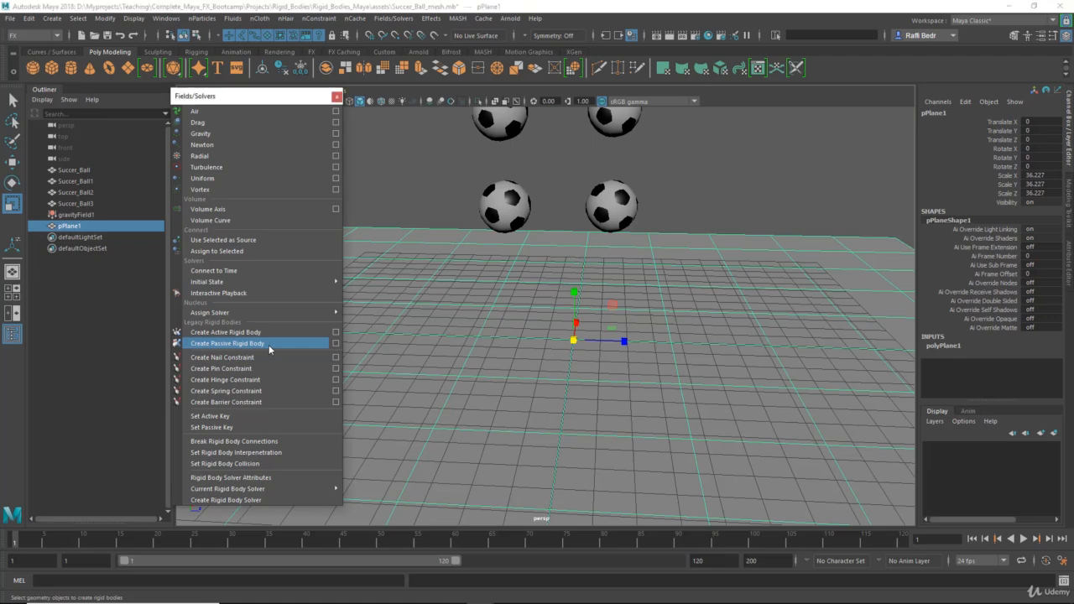
middle_click_drag(559, 340, 551, 367, "alt")
left_click_drag(551, 367, 565, 358, "alt")
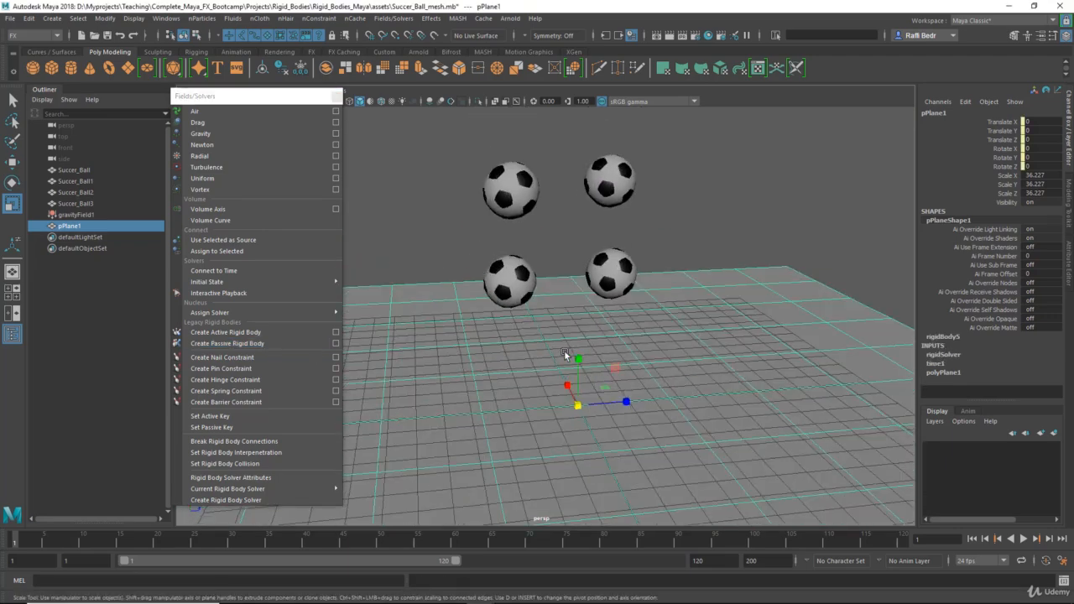
scroll(566, 357, "down", 2)
Step: Play the simulation to check how the balls fall onto the plane, and return to the first frame
left_click(974, 540)
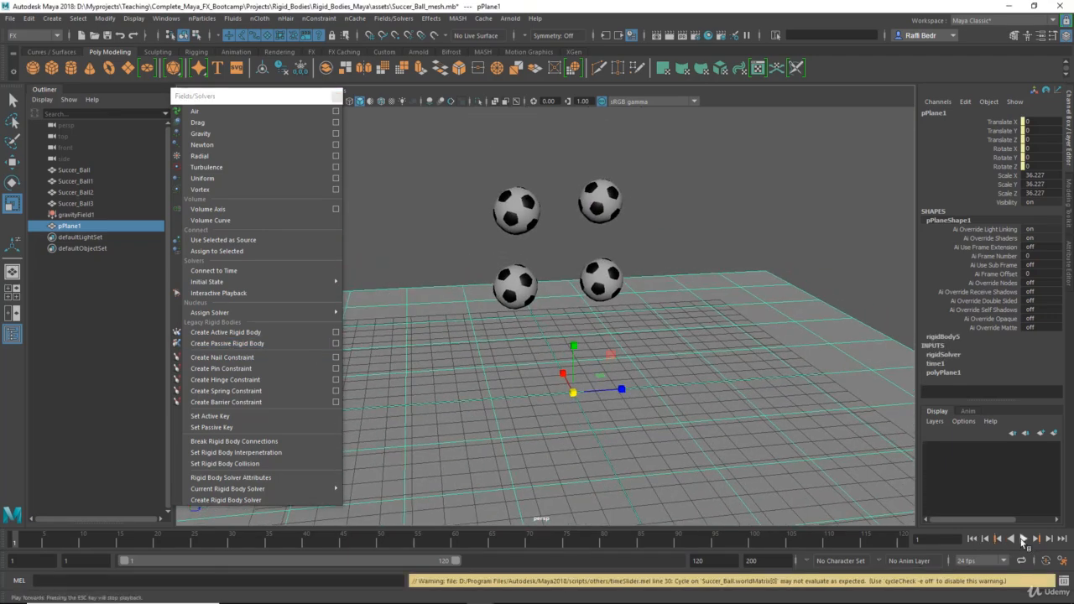
left_click(1023, 540)
left_click(1023, 540)
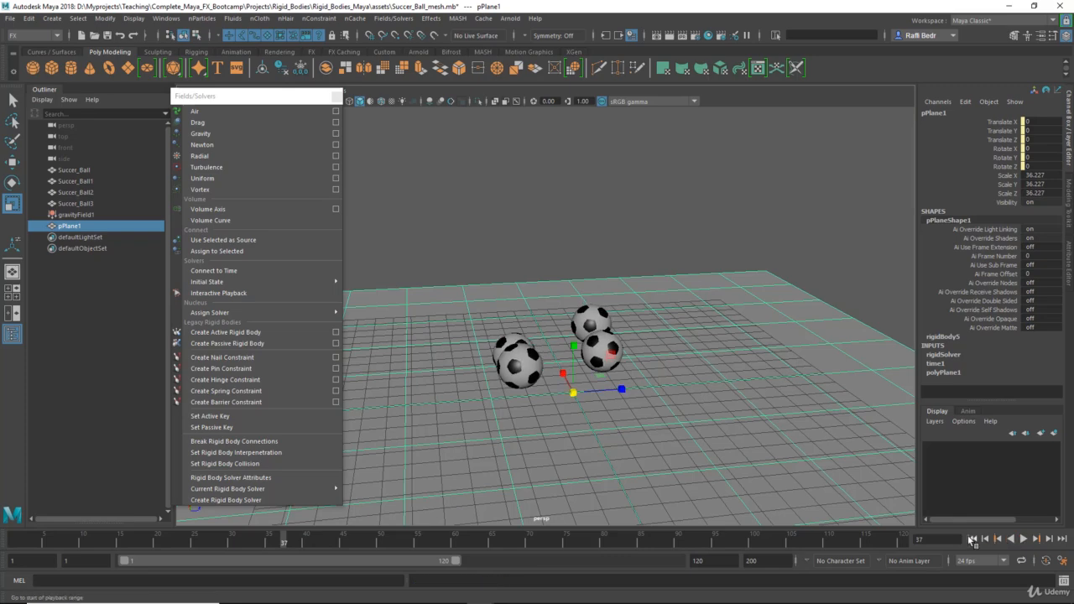
left_click(972, 540)
Step: Create a pin constraint between Succer_Ball and Succer_Ball1, the lower and upper balls of the first pair
left_click_drag(601, 360, 640, 326, "alt")
scroll(643, 324, "up", 3)
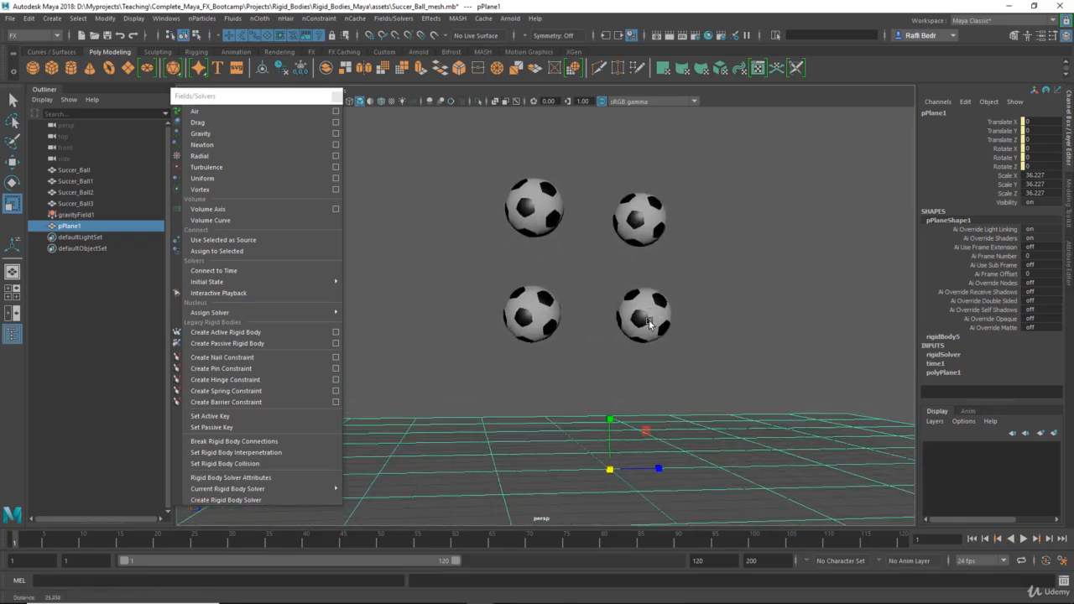
left_click(522, 320)
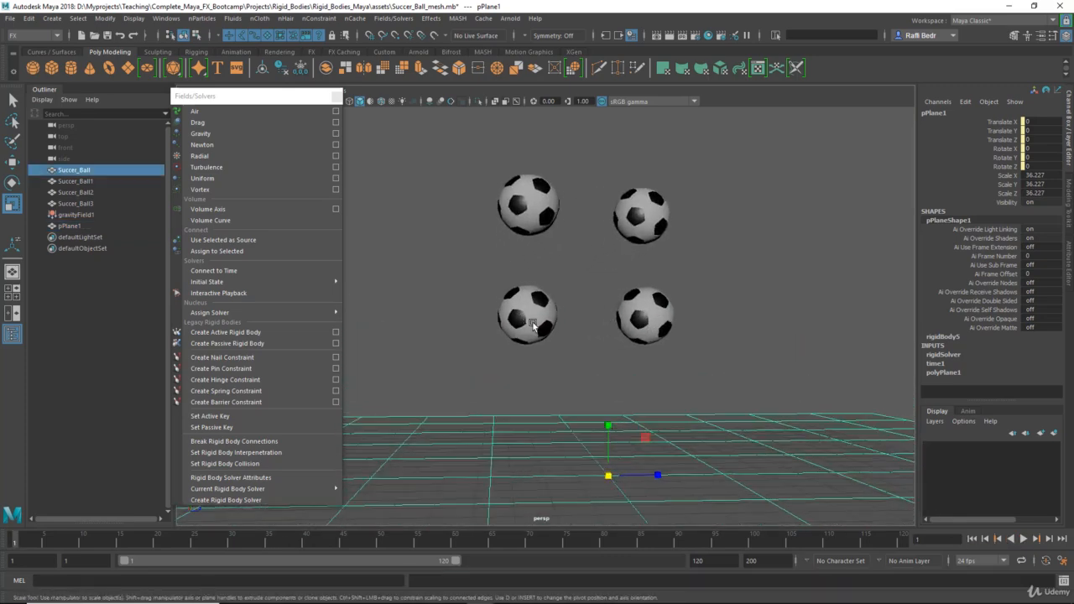
left_click(532, 206, "shift")
left_click_drag(532, 206, 548, 290, "alt")
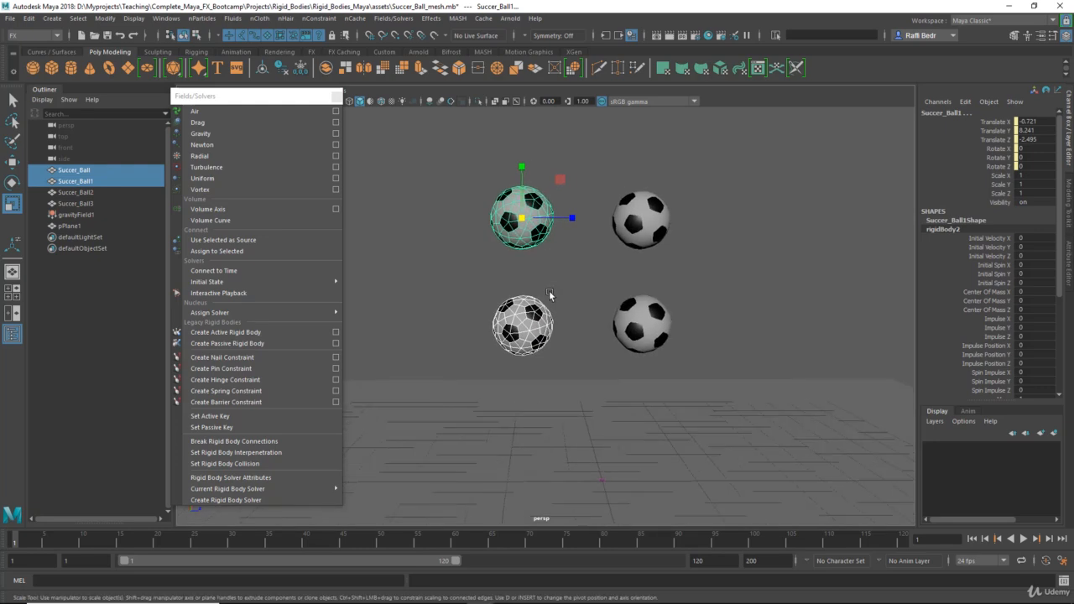
left_click(259, 374)
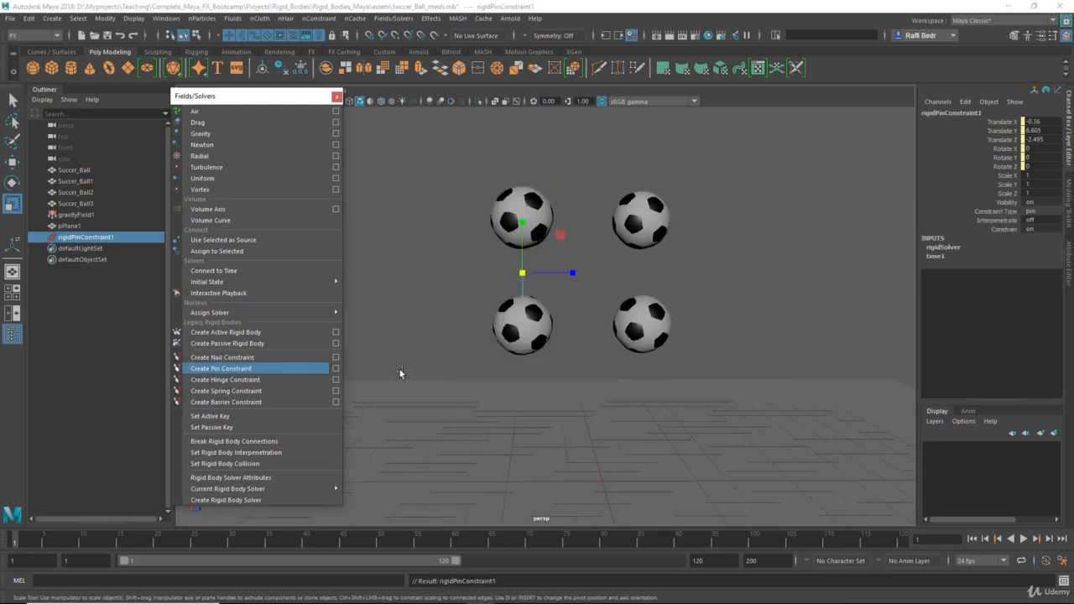
Step: Inspect the new pin constraint, play the simulation to test how it holds the pair, and return to the first frame
scroll(542, 311, "down", 4)
left_click_drag(542, 311, 609, 328, "alt")
left_click(484, 278)
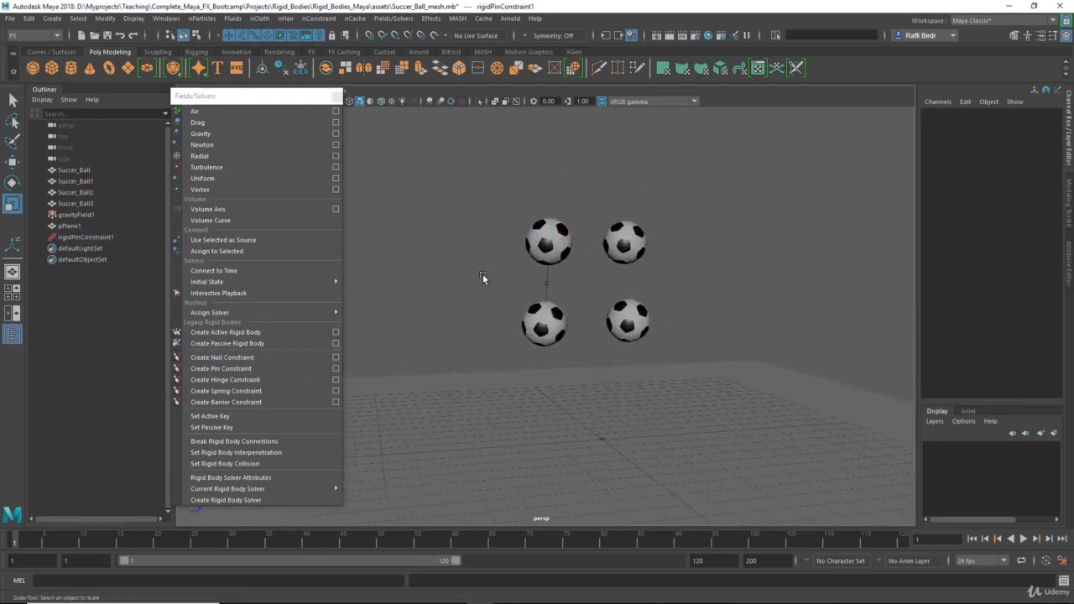
left_click(544, 266)
left_click_drag(544, 266, 504, 290, "alt")
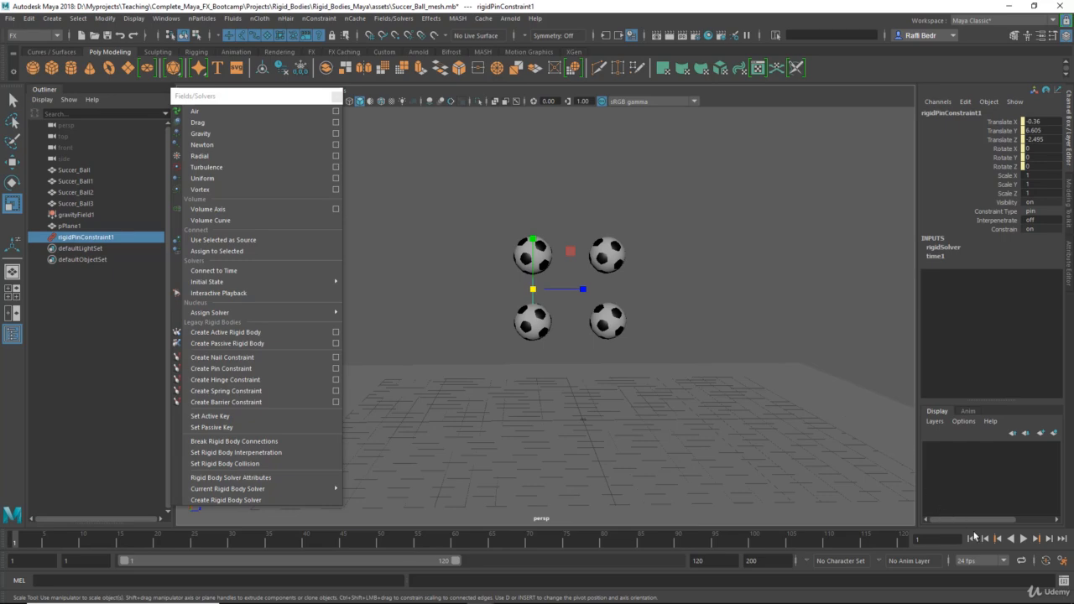
left_click(1023, 539)
left_click_drag(659, 333, 558, 363, "alt")
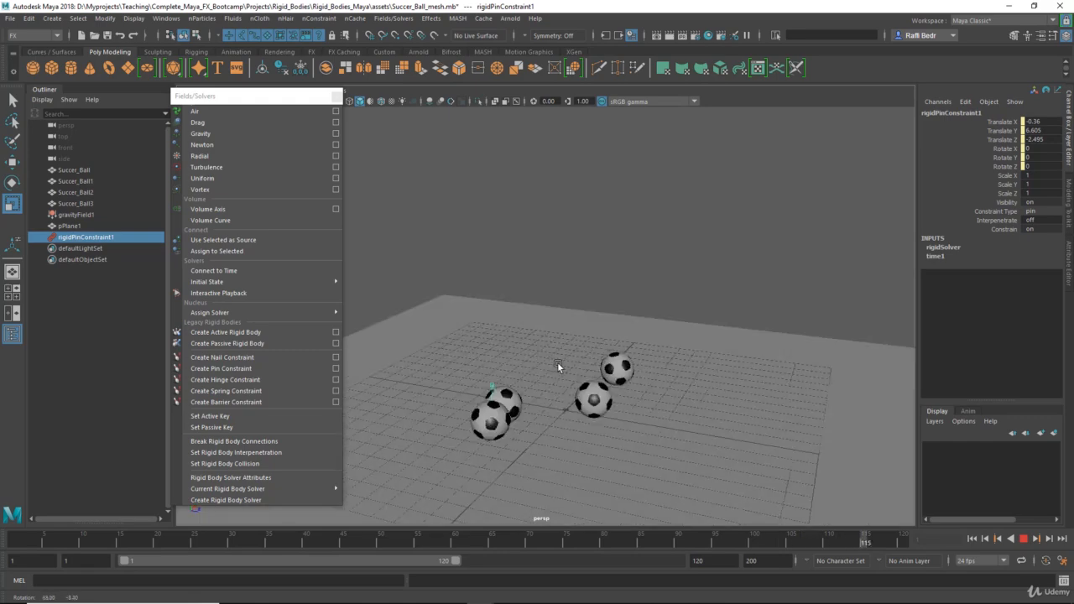
left_click(1022, 540)
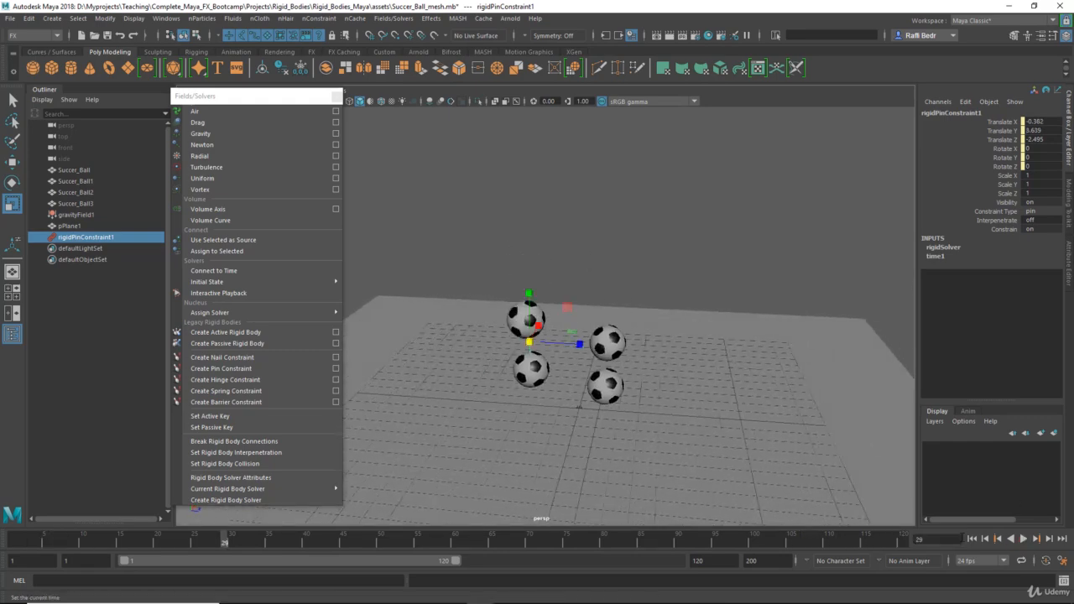
left_click(971, 539)
Step: Create a pin constraint between Succer_Ball2 and Succer_Ball3, the lower and upper balls of the second pair
left_click_drag(697, 352, 677, 308, "alt")
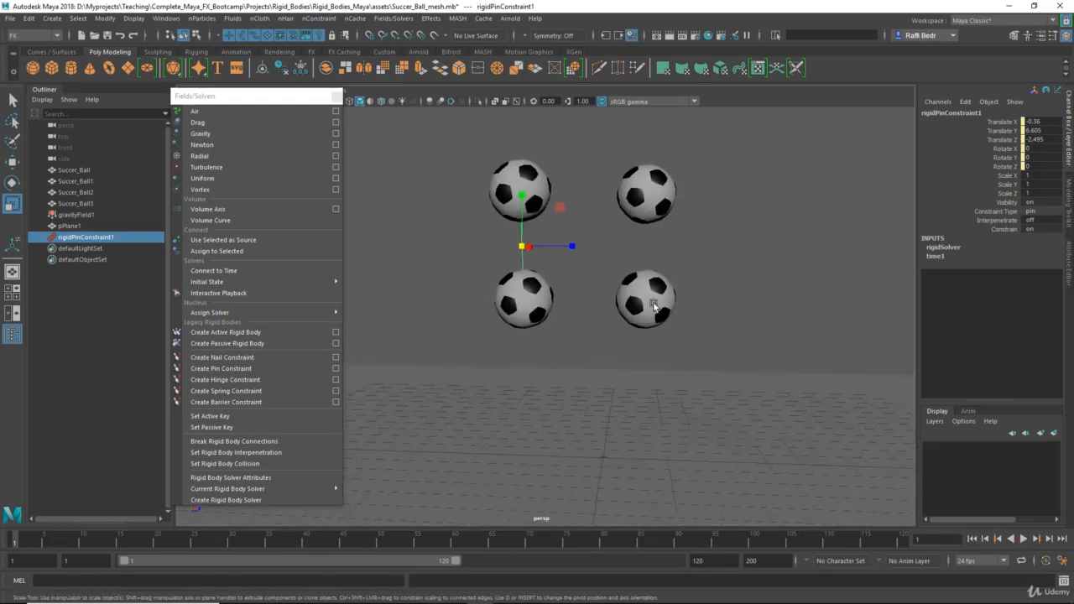
left_click(656, 307)
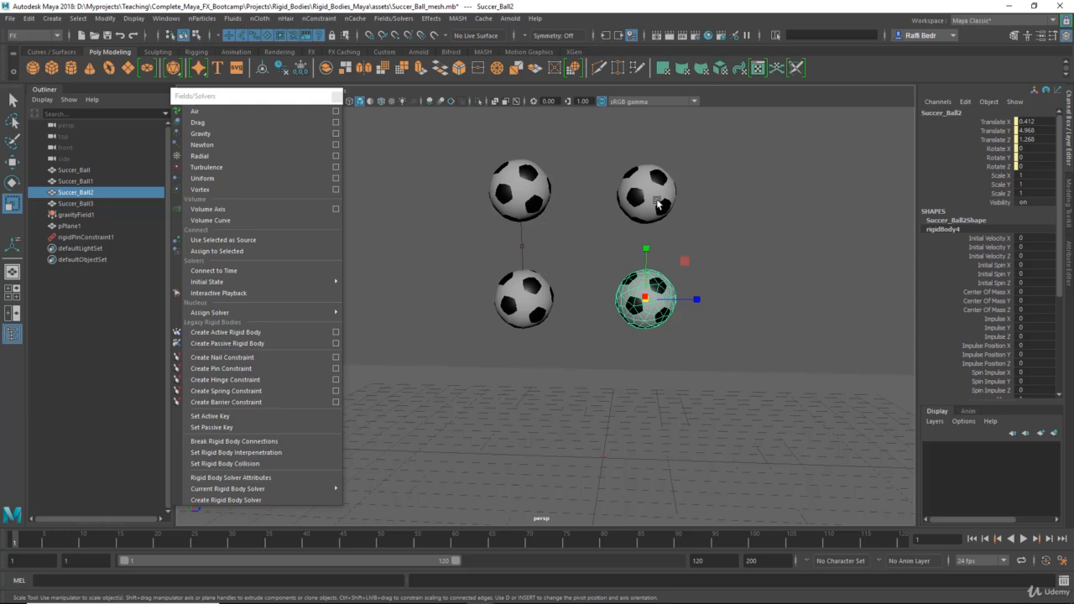
left_click(657, 203, "shift")
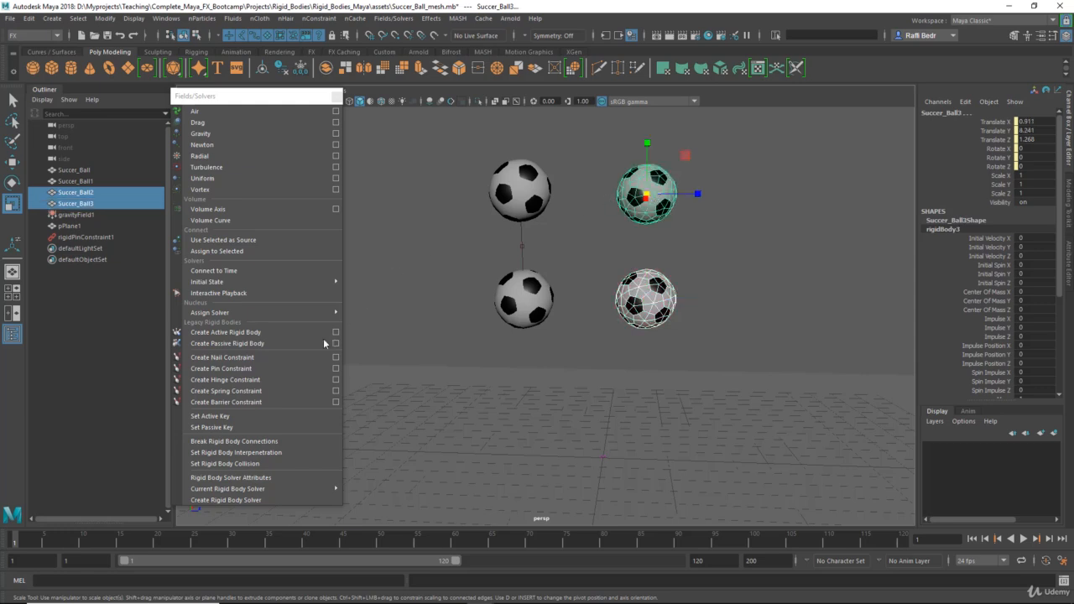
left_click(276, 369)
Step: Play the simulation to compare both pinned pairs of balls, and rewind to the start
left_click(1024, 539)
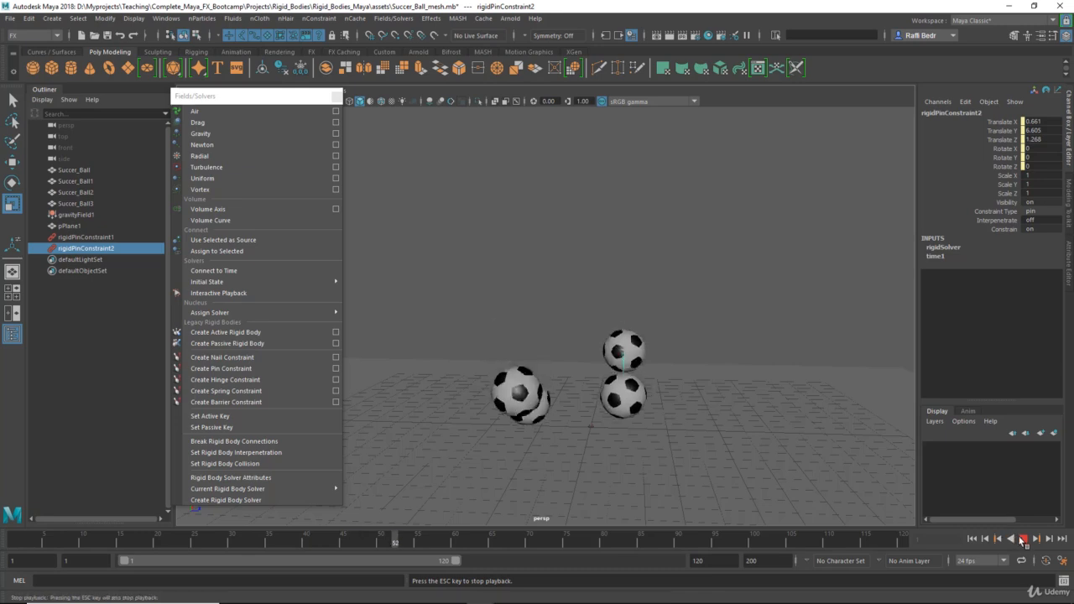
key("Escape")
left_click(972, 540)
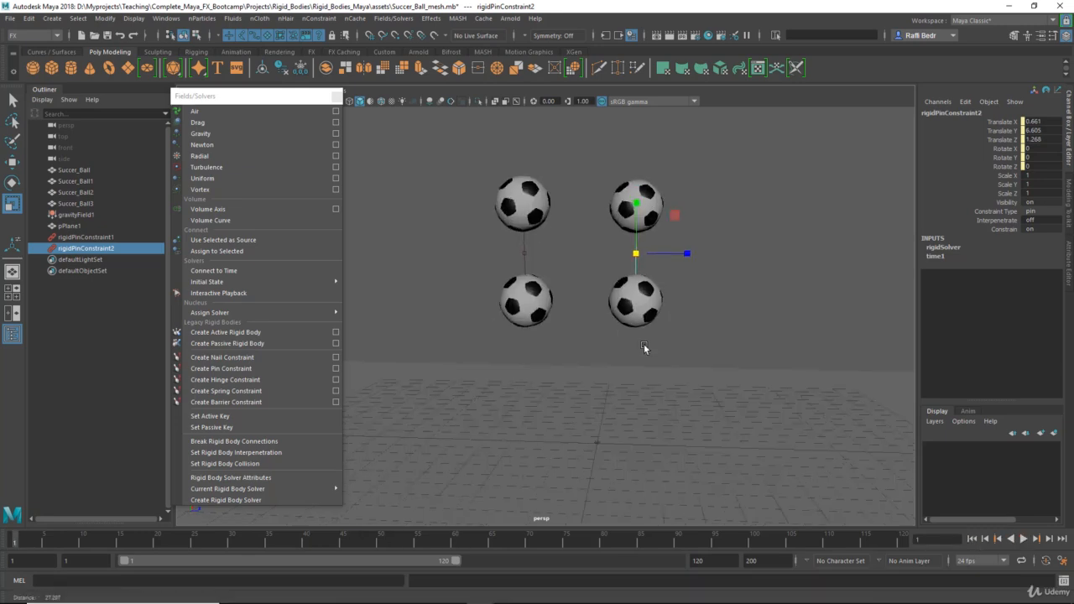
left_click_drag(573, 296, 542, 305, "alt")
left_click(540, 307)
left_click(529, 212, "shift")
left_click(626, 217, "shift")
left_click(628, 306, "shift")
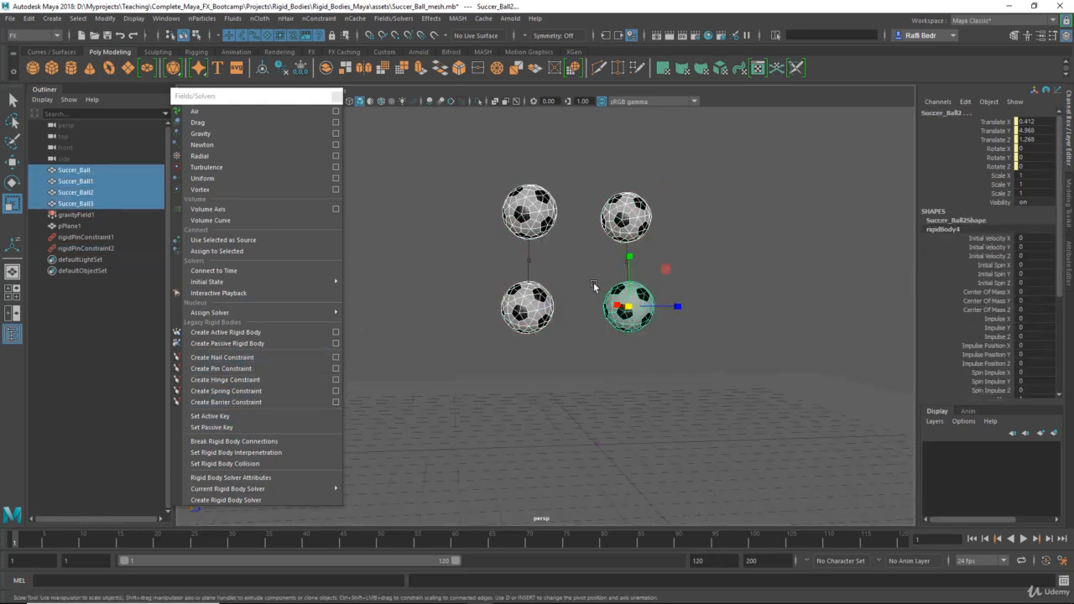
left_click_drag(593, 282, 574, 251, "alt")
left_click(552, 263)
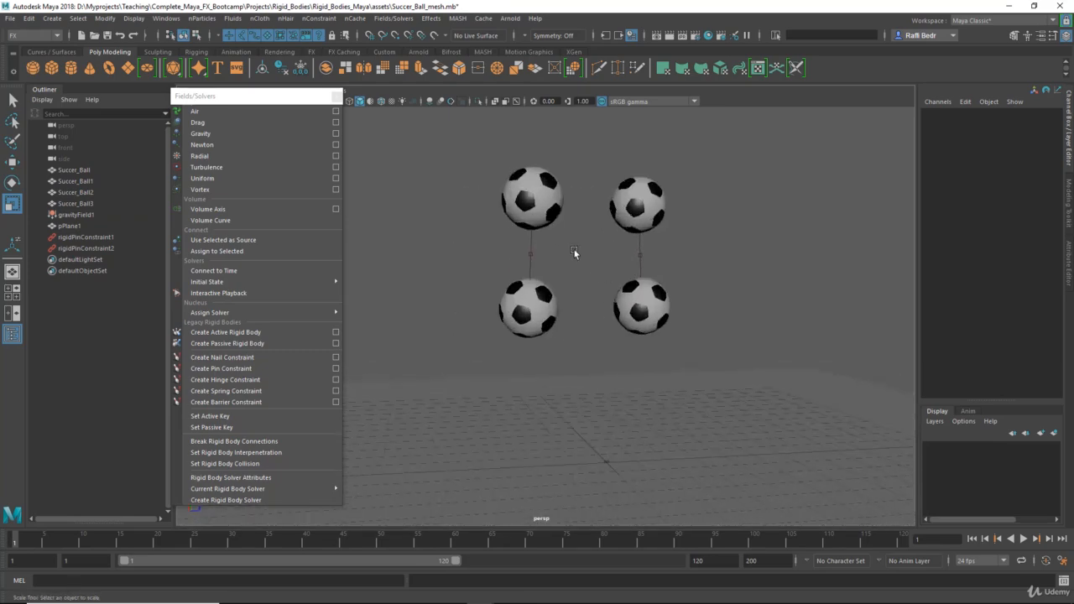
Step: Create a pin constraint between the two upper balls, Succer_Ball1 and Succer_Ball3
left_click(551, 212)
left_click_drag(551, 212, 555, 249, "alt")
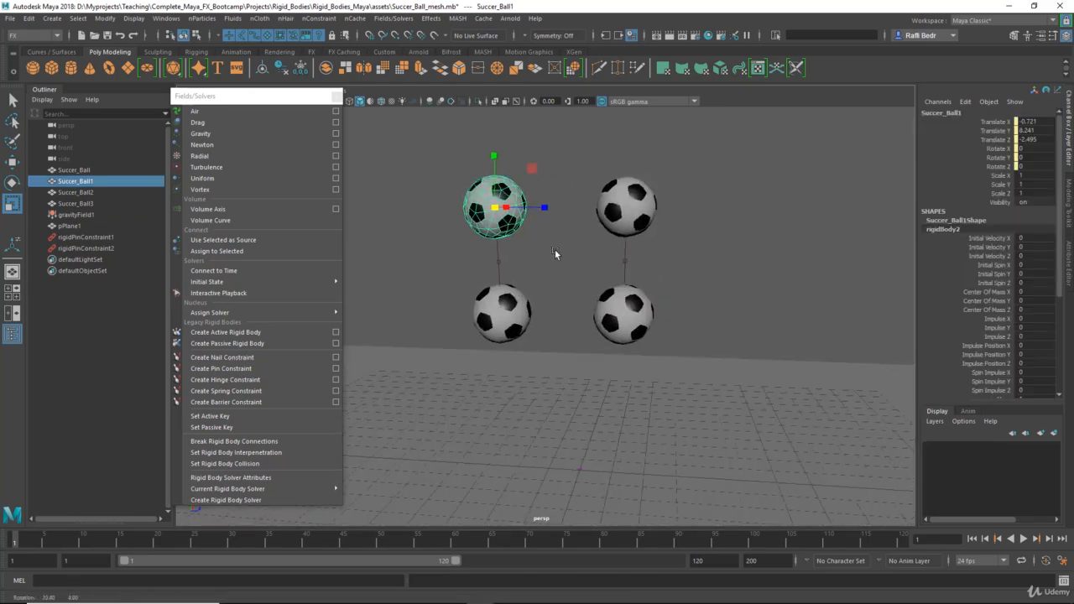
left_click(614, 202, "shift")
left_click_drag(614, 201, 503, 317, "alt")
left_click(239, 370)
Step: Create a pin constraint between the two lower balls, Succer_Ball and Succer_Ball2
left_click(504, 317)
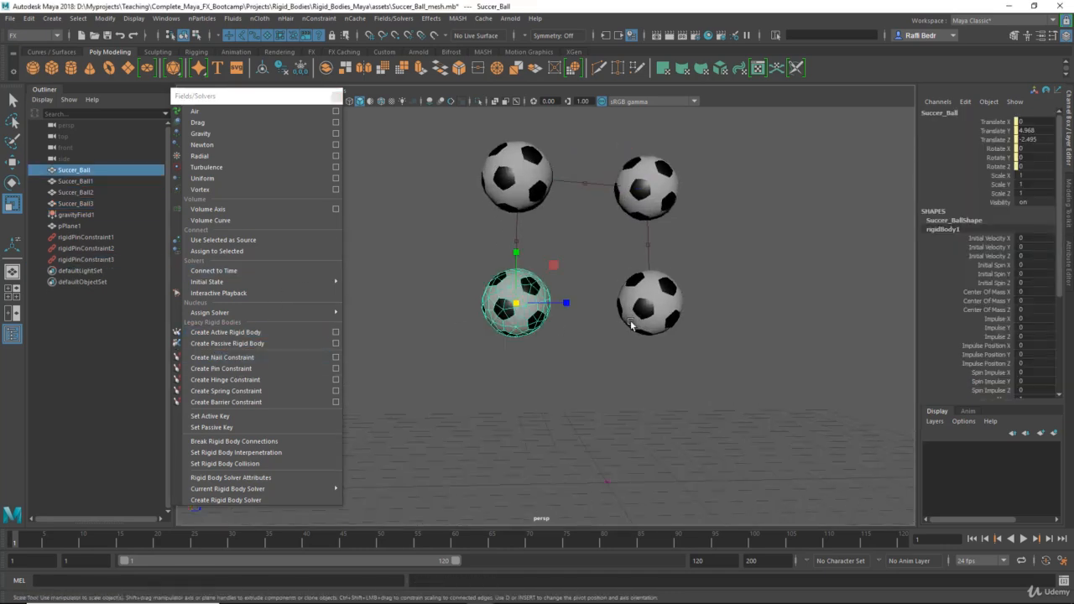
left_click(642, 323, "shift")
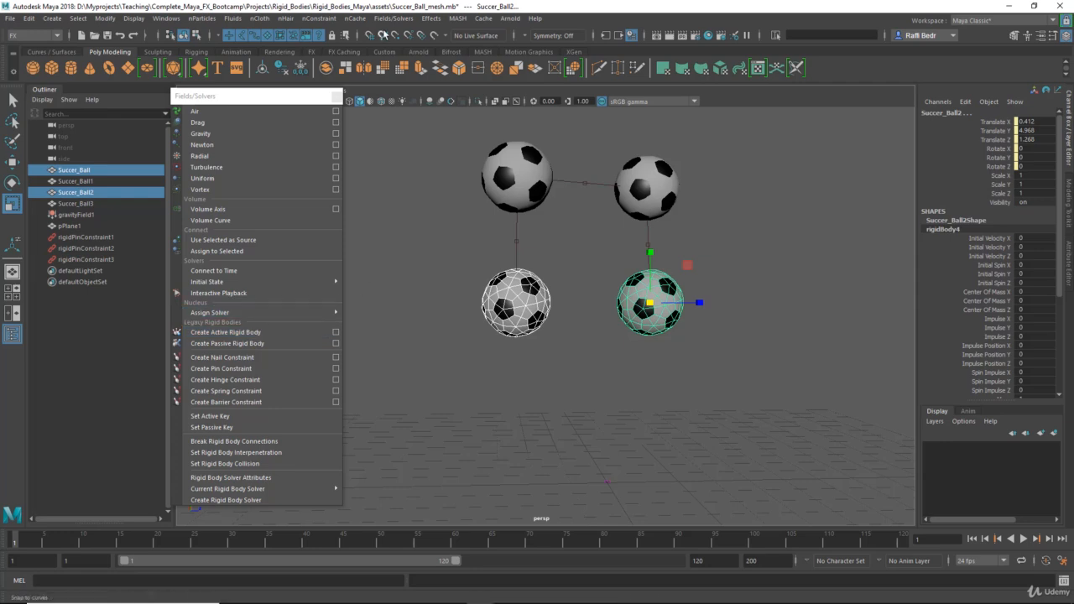
left_click(248, 370)
Step: Play the simulation to test all four balls pinned in a loop, and return to the first frame
scroll(647, 331, "down", 3)
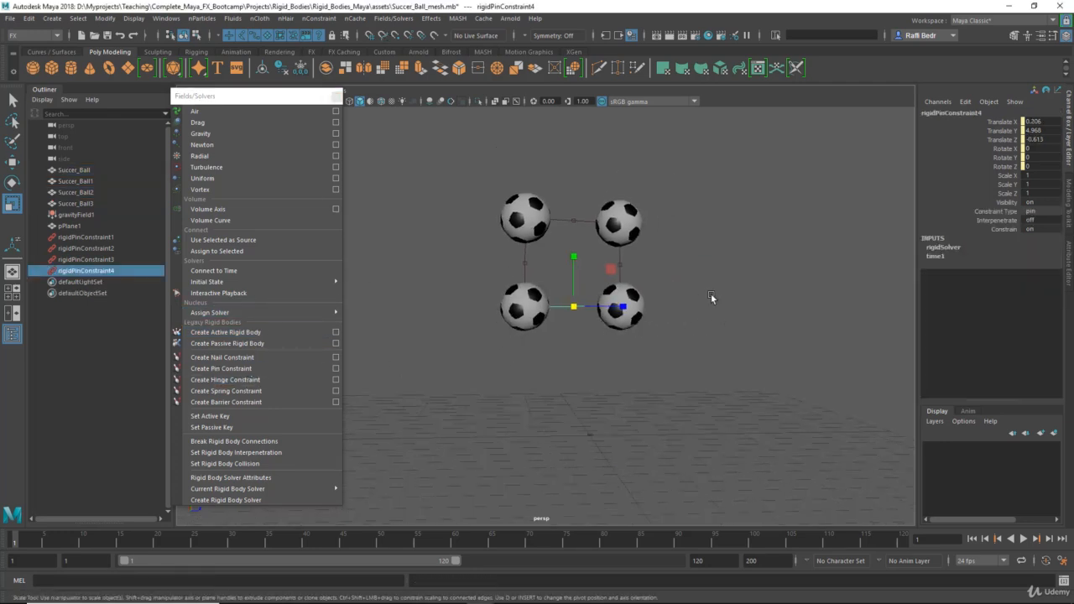
left_click(713, 298)
left_click(1023, 540)
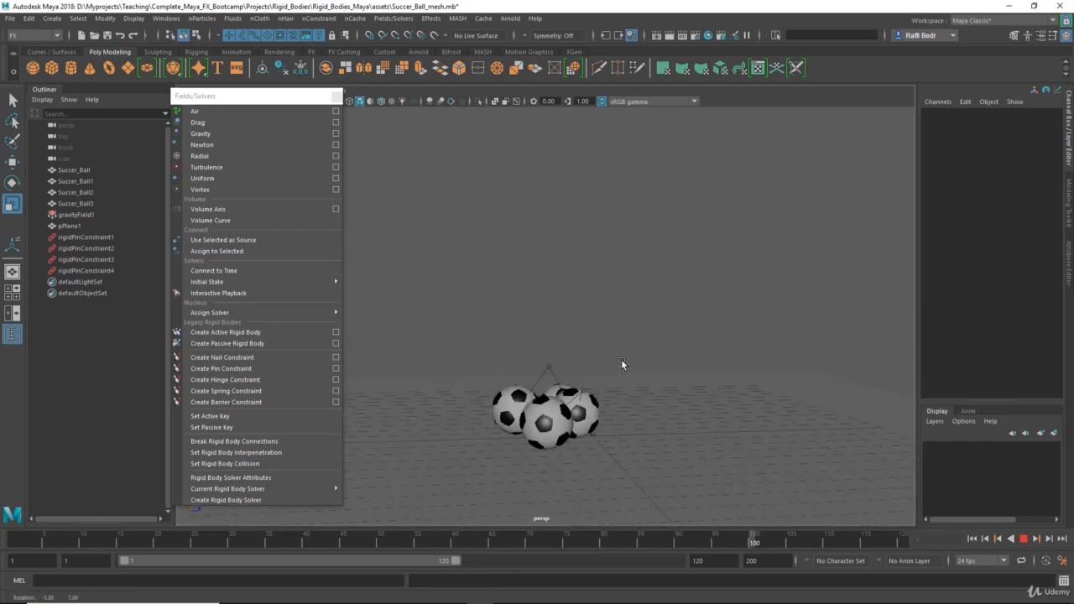
left_click(1024, 540)
left_click(973, 540)
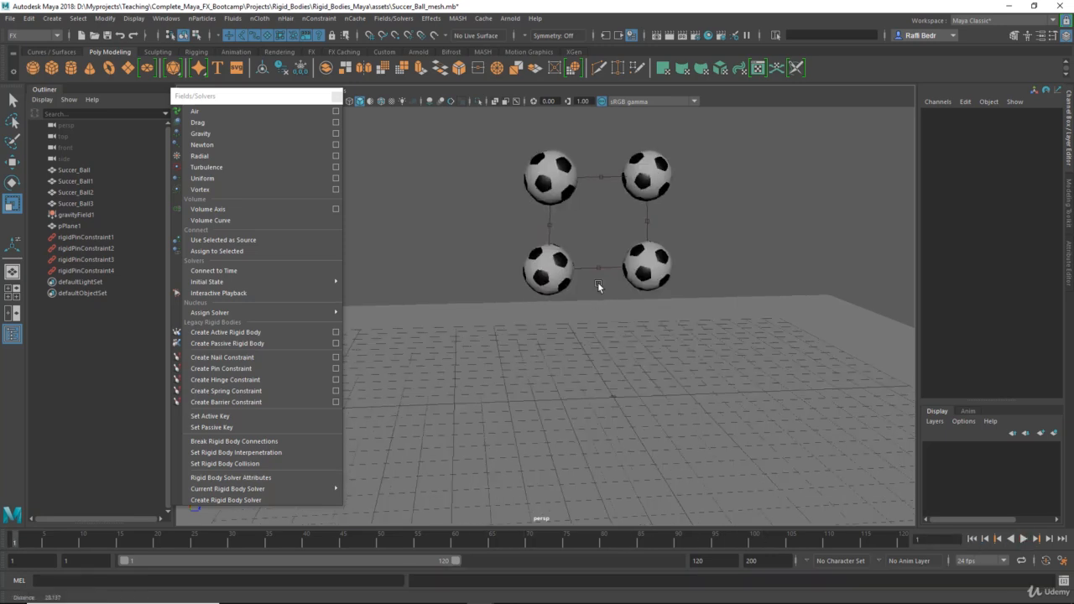
Step: Open the scene Succer_Ball_mesh.mb without saving the changes to the current scene
left_click(95, 35)
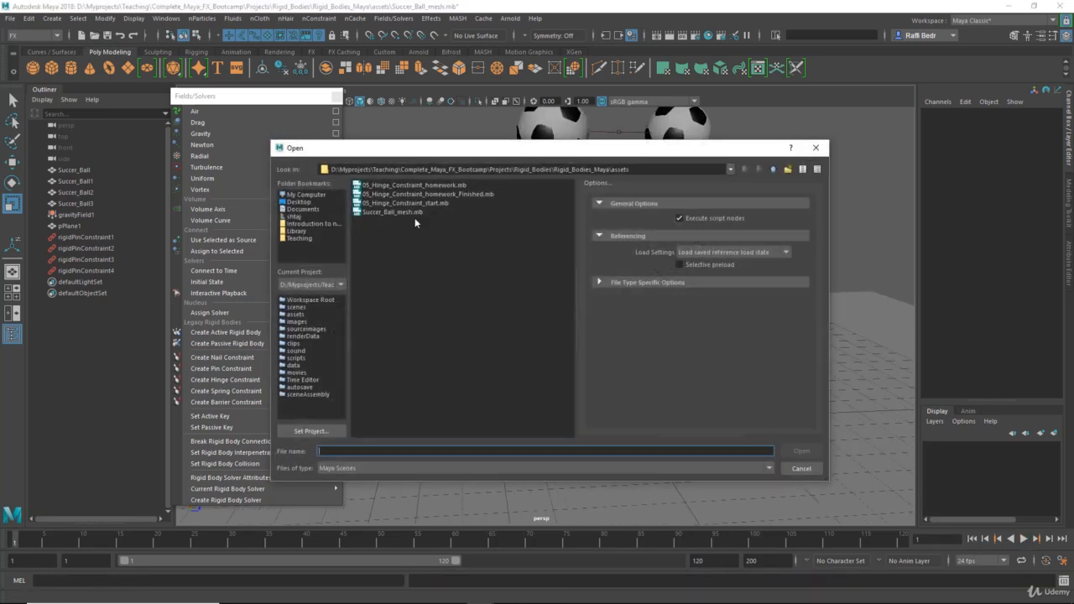
double_click(402, 213)
left_click(529, 314)
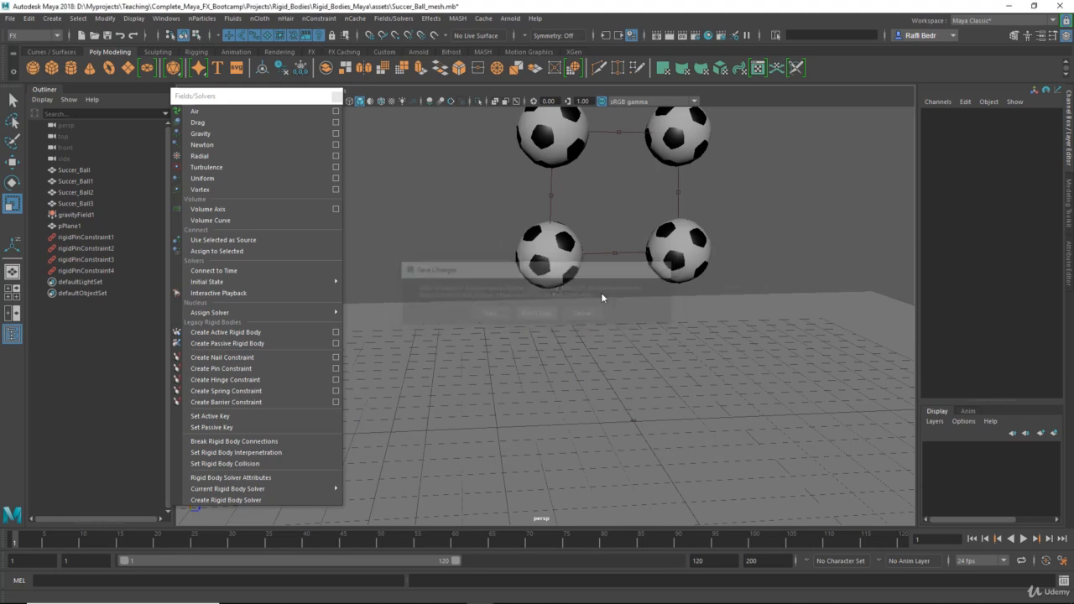
scroll(530, 301, "down", 2)
left_click(555, 321)
left_click_drag(556, 320, 521, 303, "alt")
scroll(521, 304, "down", 3)
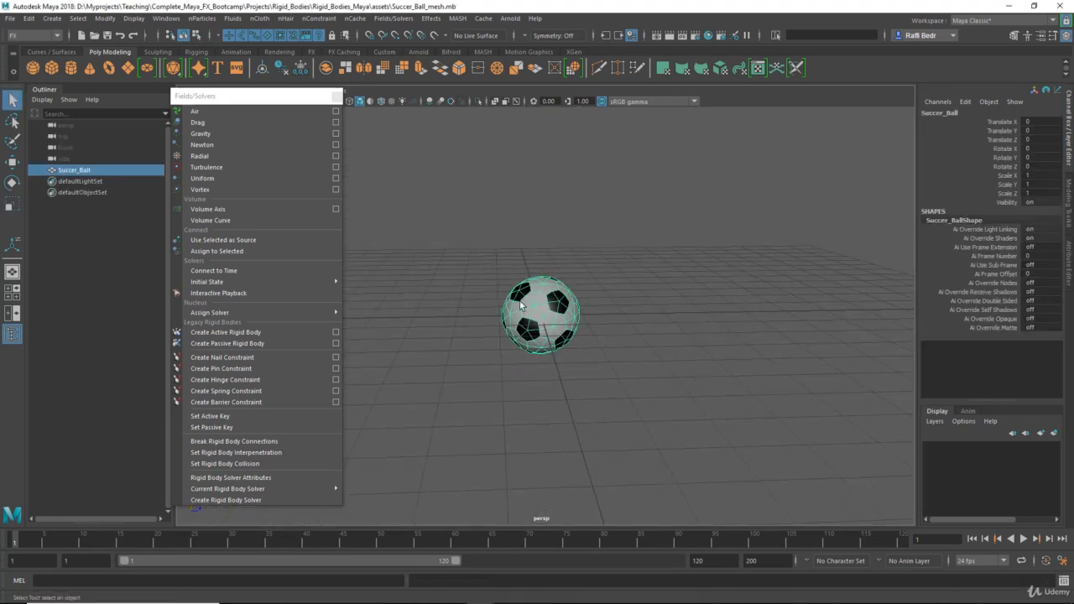
Step: Raise the soccer ball vertically so it sits above the grid
key("w")
scroll(501, 284, "down", 3)
left_click_drag(543, 258, 542, 160)
middle_click_drag(633, 228, 618, 290, "alt")
scroll(618, 289, "down", 2)
Step: Duplicate the ball and move the copy straight up to a Translate Y of about 5.95
key("ctrl+d")
left_click_drag(529, 233, 530, 182)
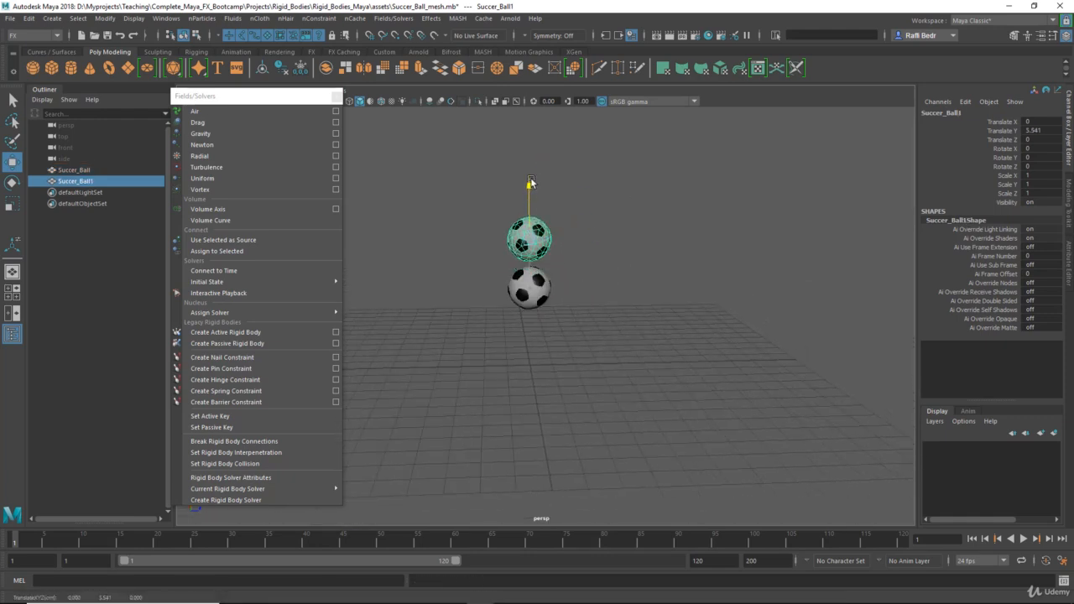
middle_click_drag(569, 194, 574, 235, "alt")
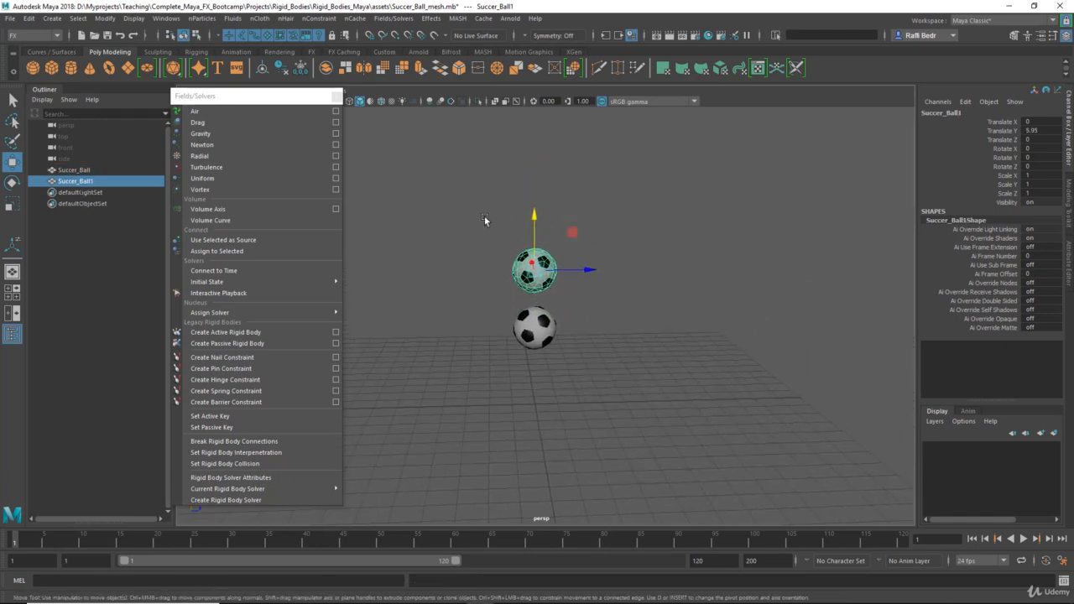
Step: Duplicate both balls and raise the copies above them, with the top ball at about Translate Y 10.96
left_click_drag(484, 215, 599, 364)
key("ctrl+d")
left_click_drag(537, 219, 538, 124)
right_click_drag(635, 271, 543, 280, "alt")
left_click(579, 241)
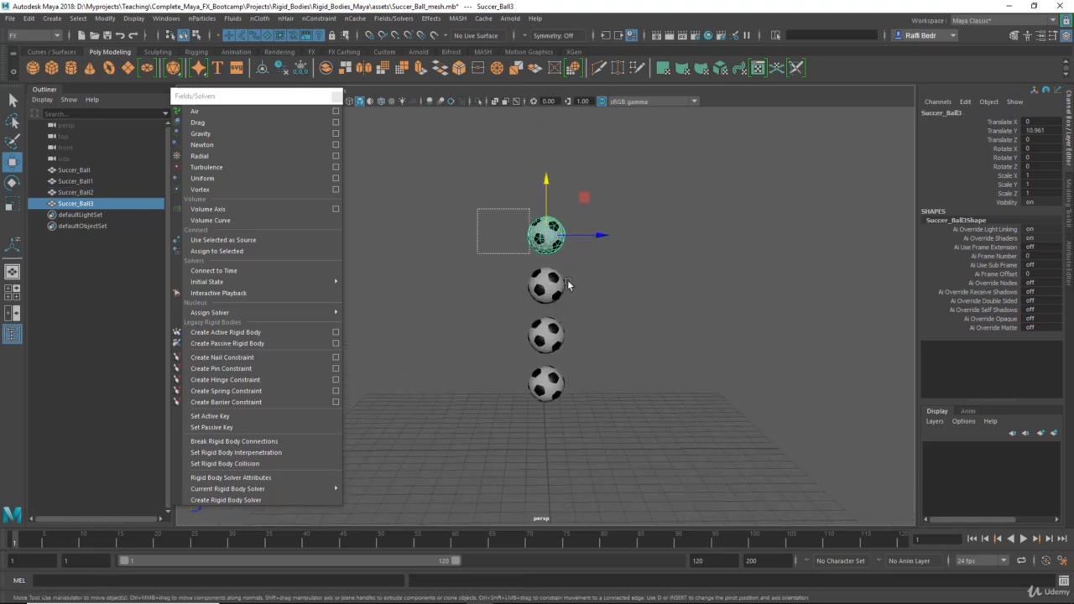
Step: Duplicate the two upper balls and raise the copies to complete a six-ball column, top ball at about Translate Y 15.91
left_click_drag(567, 285, 574, 287)
key("ctrl+d")
left_click_drag(547, 186, 552, 81)
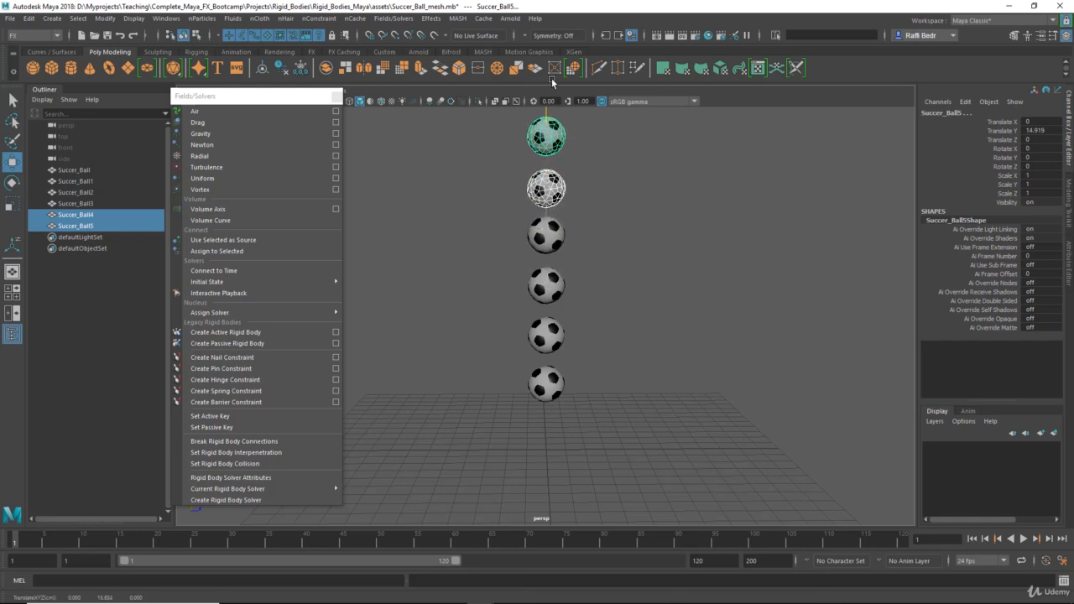
right_click_drag(581, 210, 564, 252, "alt")
left_click_drag(583, 282, 527, 283, "alt")
left_click(612, 304)
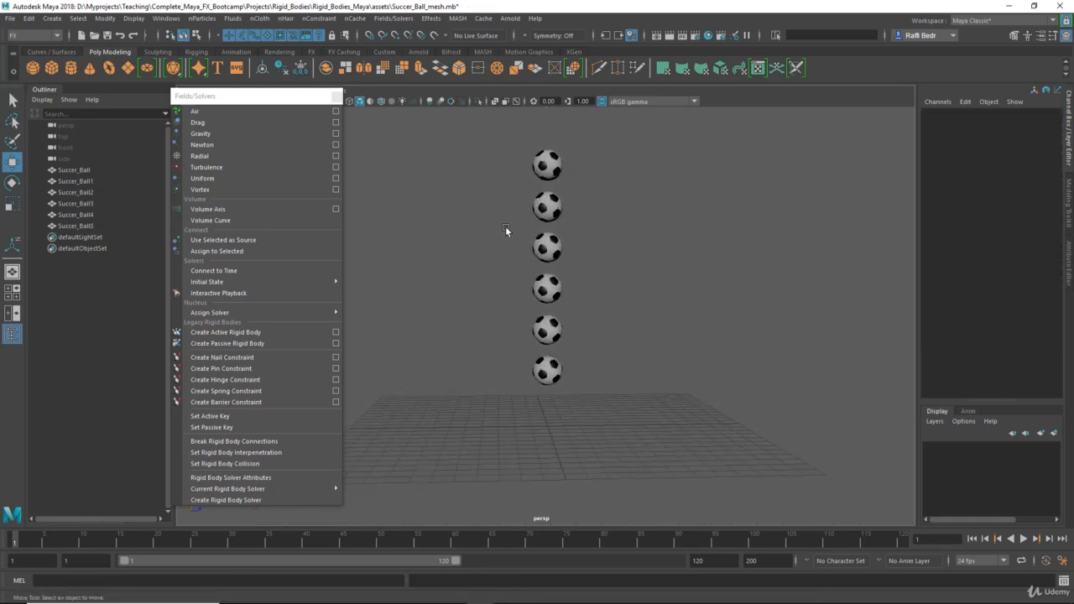
Step: Turn the five lower balls, Succer_Ball through Succer_Ball4, into active rigid bodies, leaving out the top ball
right_click_drag(506, 233, 513, 258, "alt")
left_click_drag(564, 419, 571, 432)
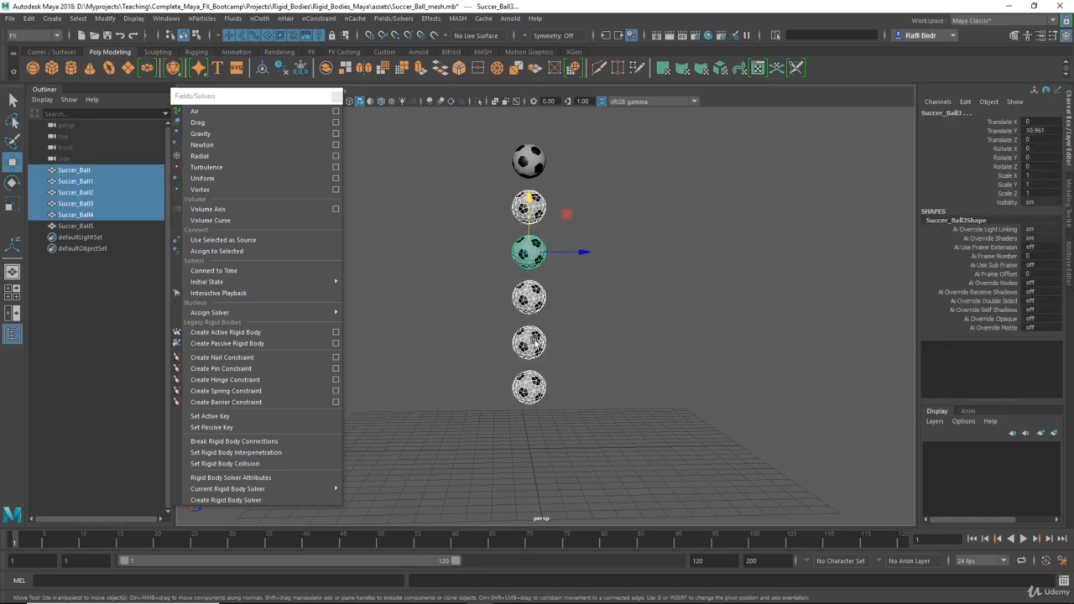
right_click_drag(537, 281, 559, 314, "alt")
middle_click_drag(560, 314, 540, 350, "alt")
right_click_drag(539, 350, 522, 201, "alt")
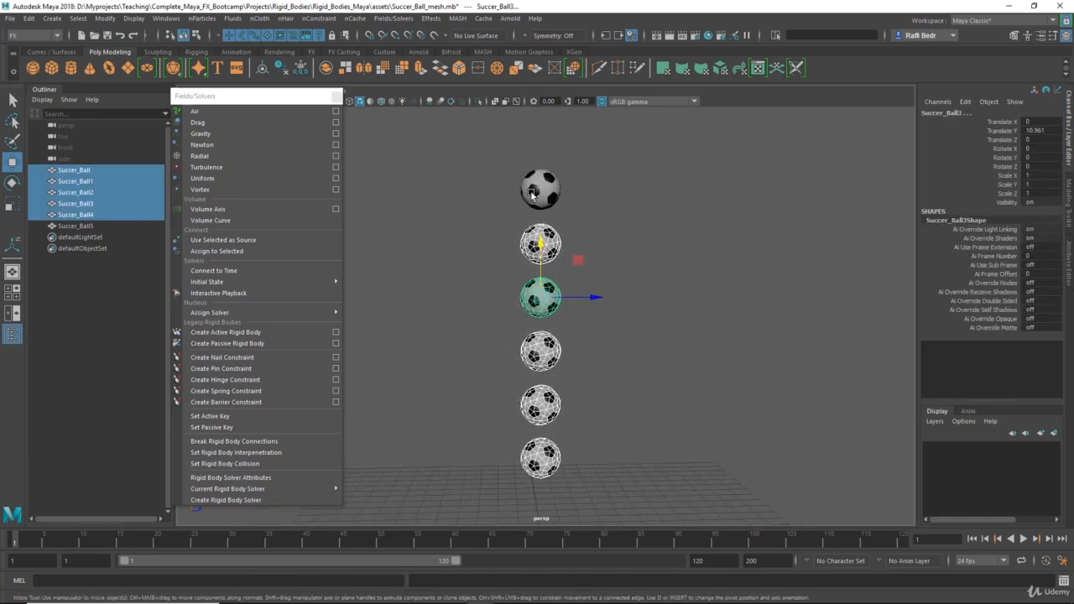
left_click_drag(532, 194, 528, 233, "alt")
left_click_drag(535, 176, 525, 285, "alt")
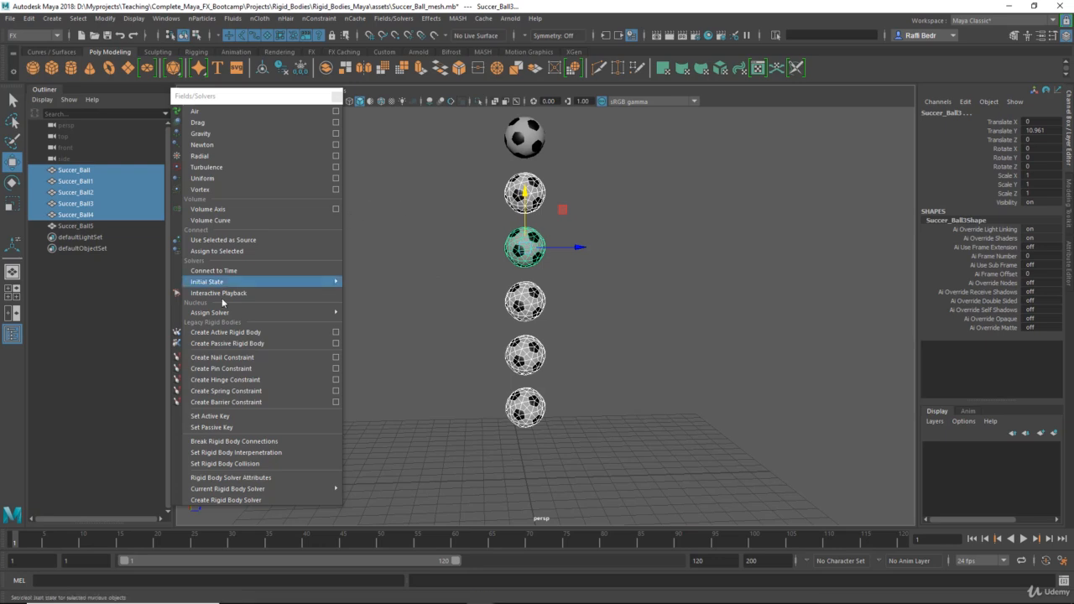
left_click(229, 332)
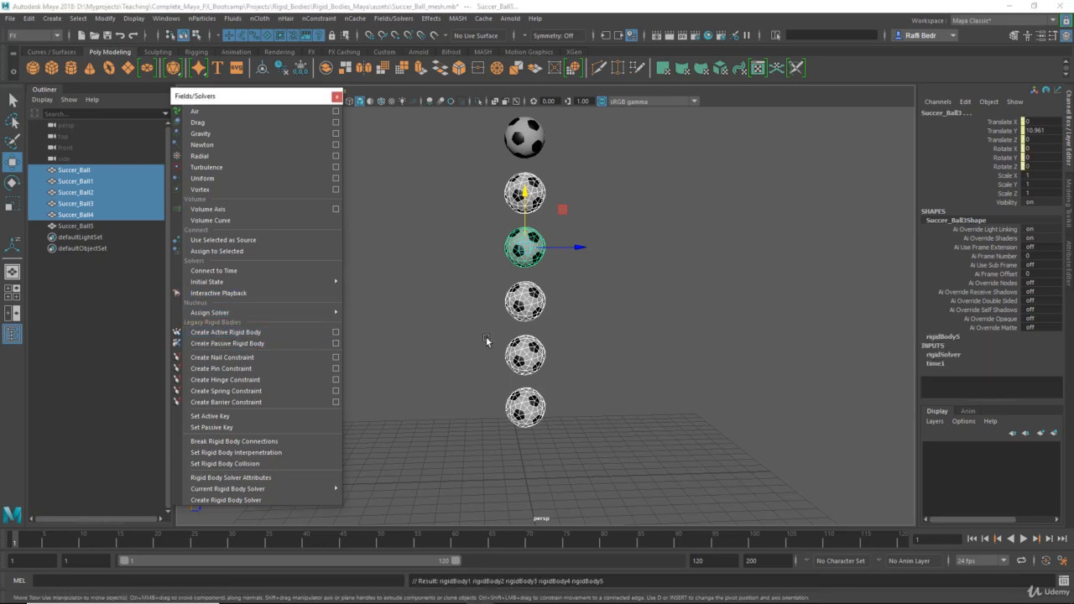
Step: Create a polygon ground plane scaled uniformly to about 42.26 and make it a passive rigid body
middle_click_drag(486, 337, 488, 318, "alt")
left_click(489, 318)
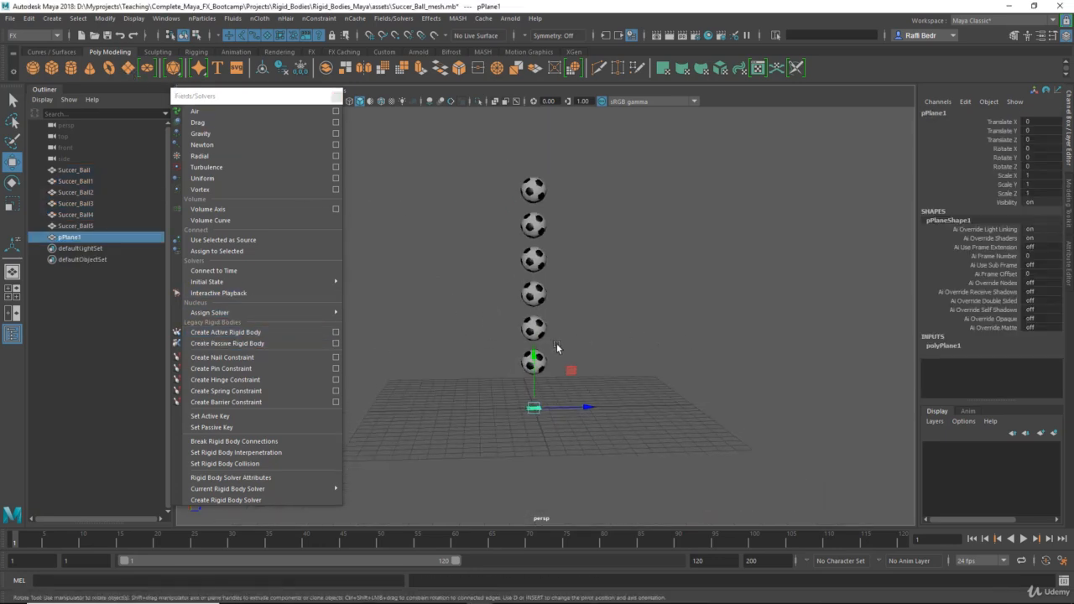
key("r")
left_click_drag(532, 407, 751, 431)
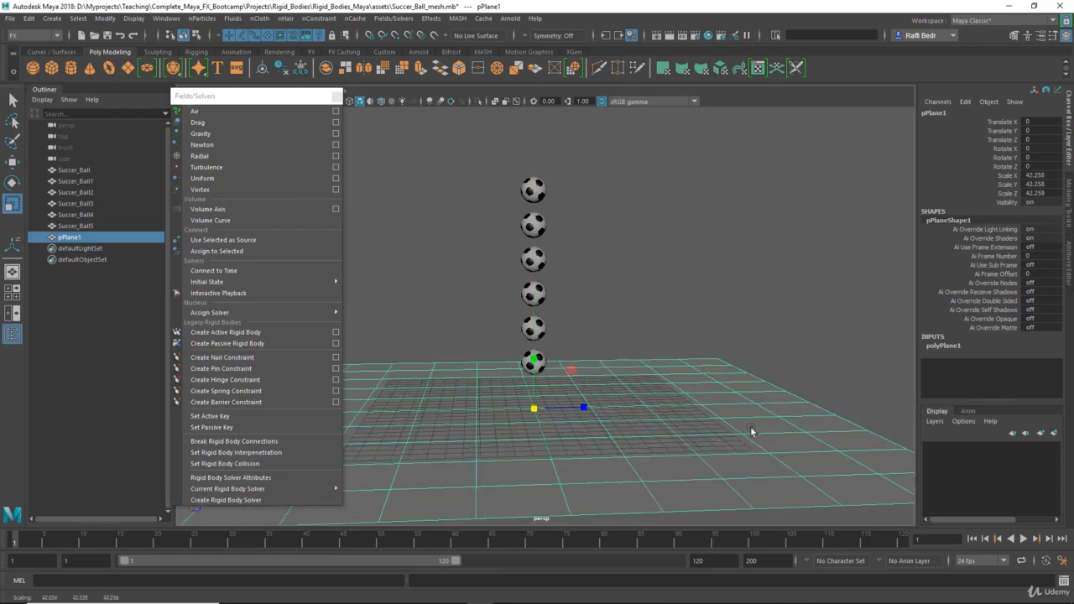
left_click(295, 343)
scroll(573, 383, "up", 3)
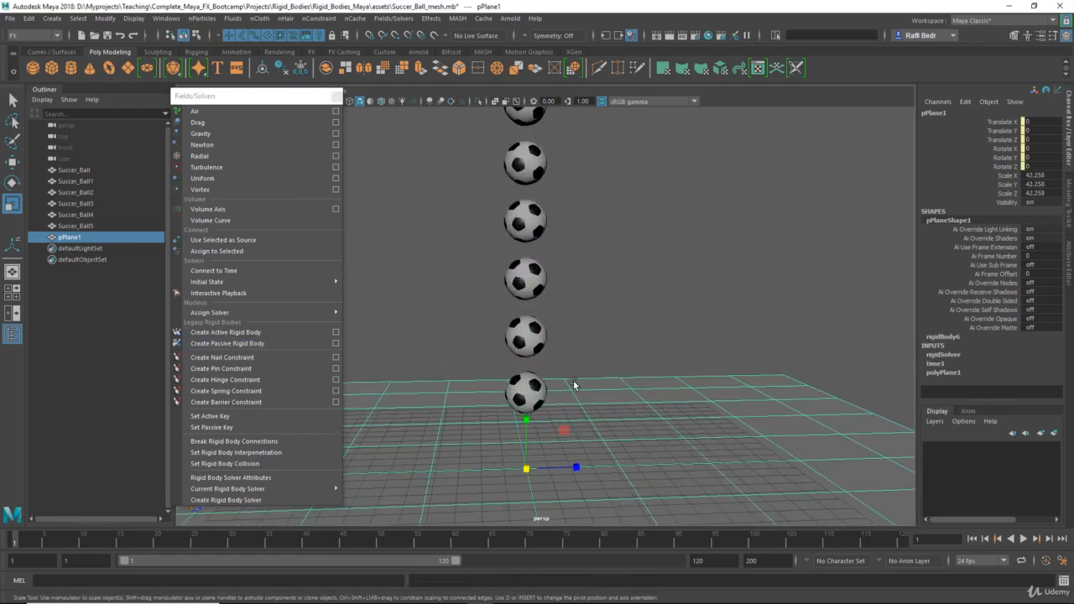
Step: Add a gravity field to the five lower balls, Succer_Ball through Succer_Ball4
left_click_drag(573, 384, 587, 376, "alt")
right_click_drag(587, 376, 484, 317, "alt")
left_click_drag(484, 317, 477, 245, "alt")
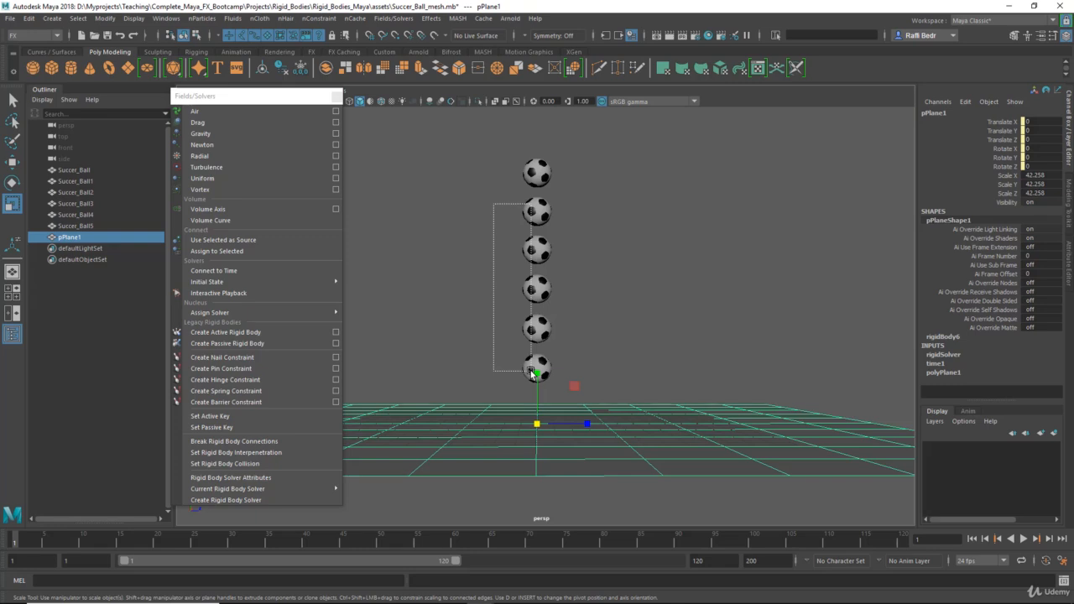
left_click_drag(531, 374, 532, 375)
scroll(532, 375, "up", 1)
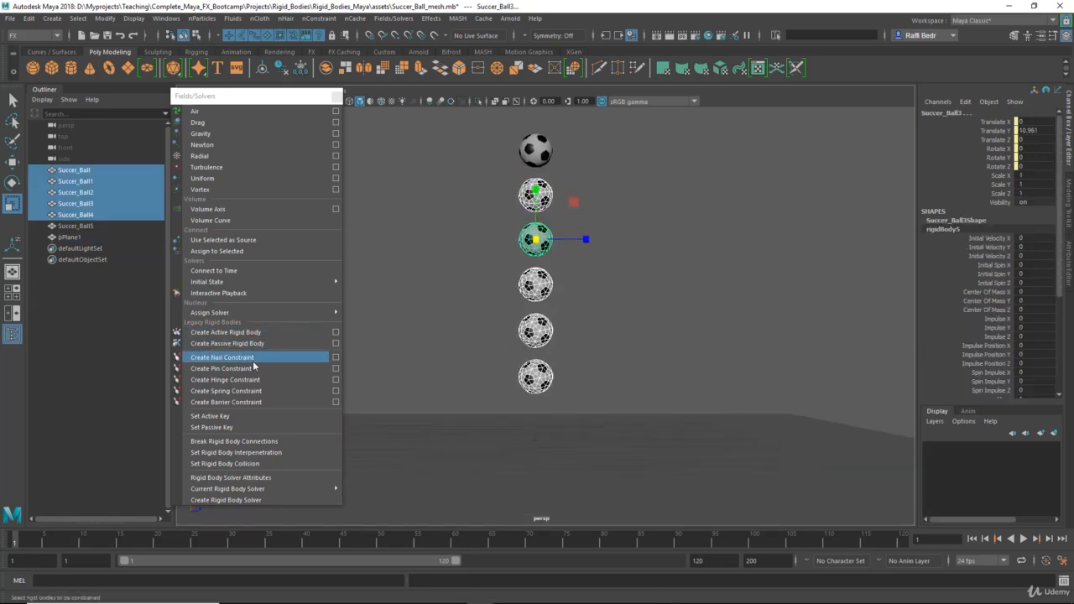
left_click(243, 135)
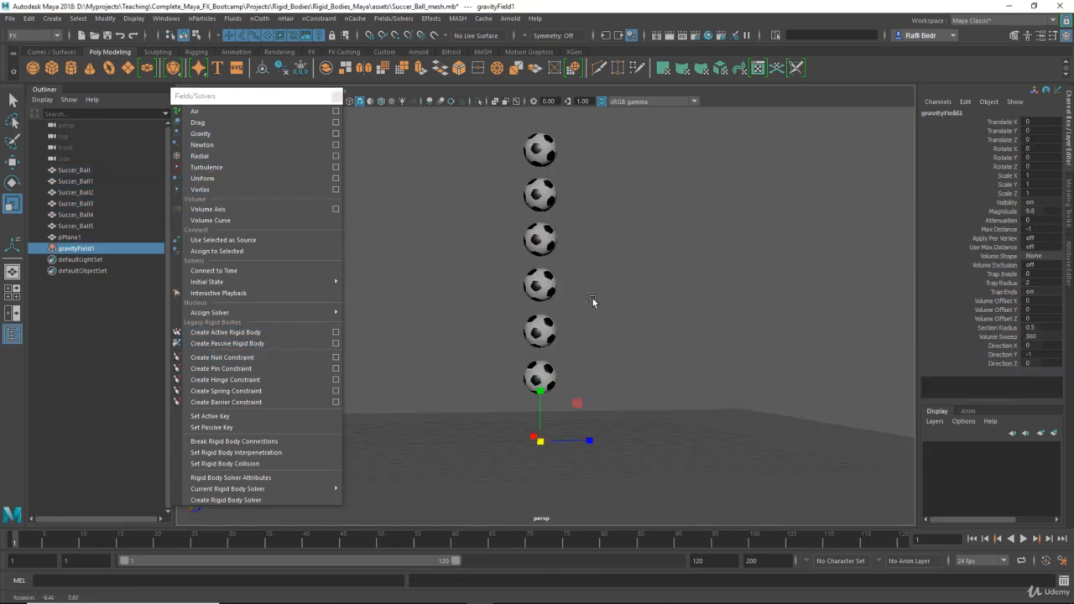
Step: Create a spring constraint between the two lowest balls, Succer_Ball and Succer_Ball1
mouse_move(592, 302)
left_mouse_down("alt")
mouse_move(645, 303)
mouse_move(571, 300)
mouse_move(585, 298)
left_mouse_up("alt")
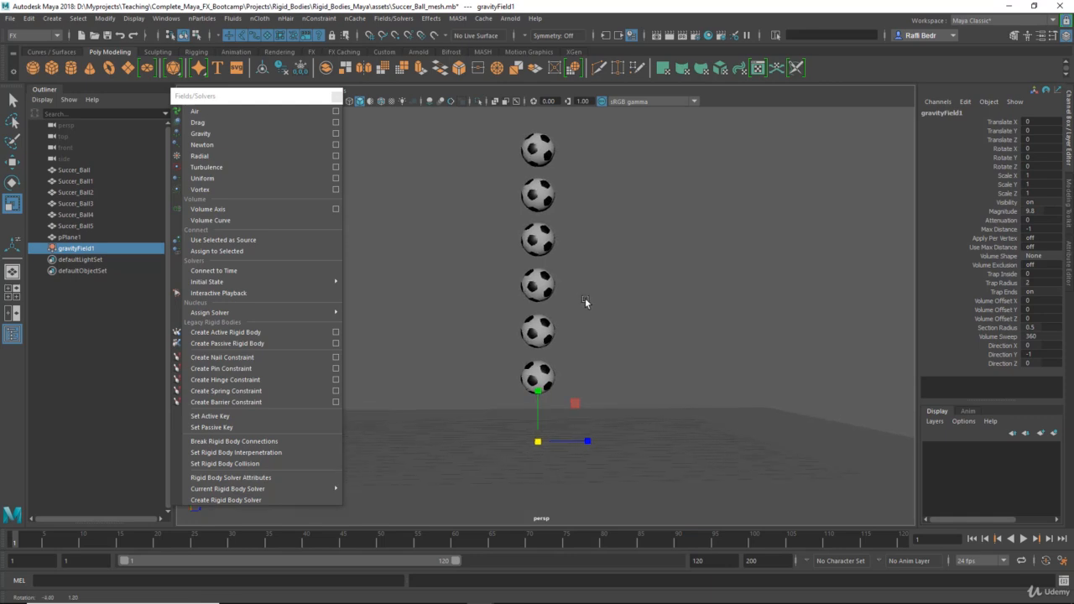
scroll(570, 338, "up", 1)
middle_click_drag(571, 338, 579, 304, "alt")
right_click_drag(579, 303, 626, 348, "alt")
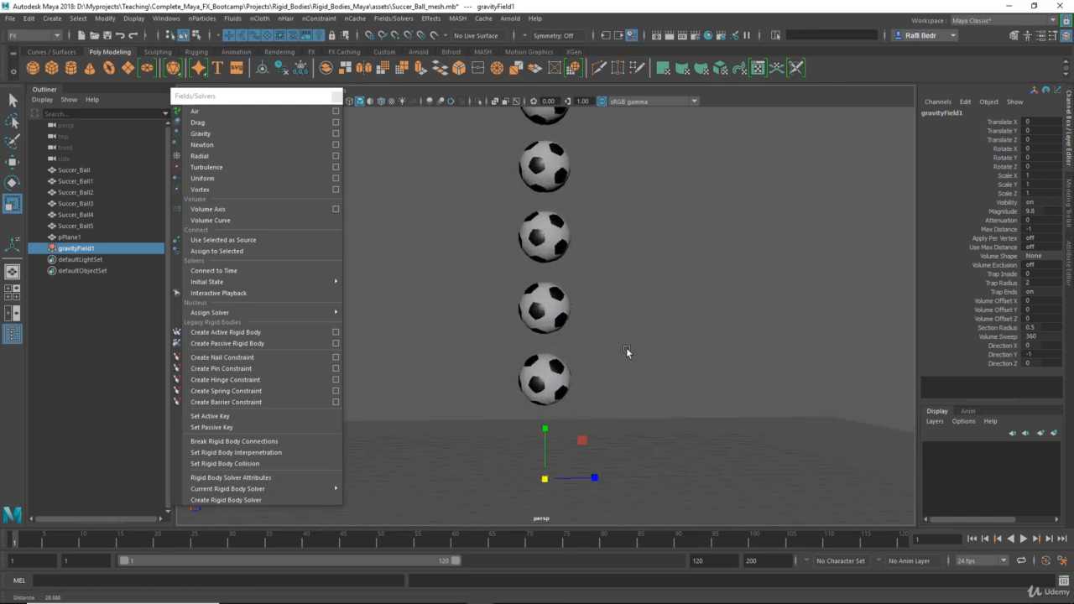
left_click_drag(626, 347, 563, 357, "alt")
right_click_drag(563, 358, 539, 344, "alt")
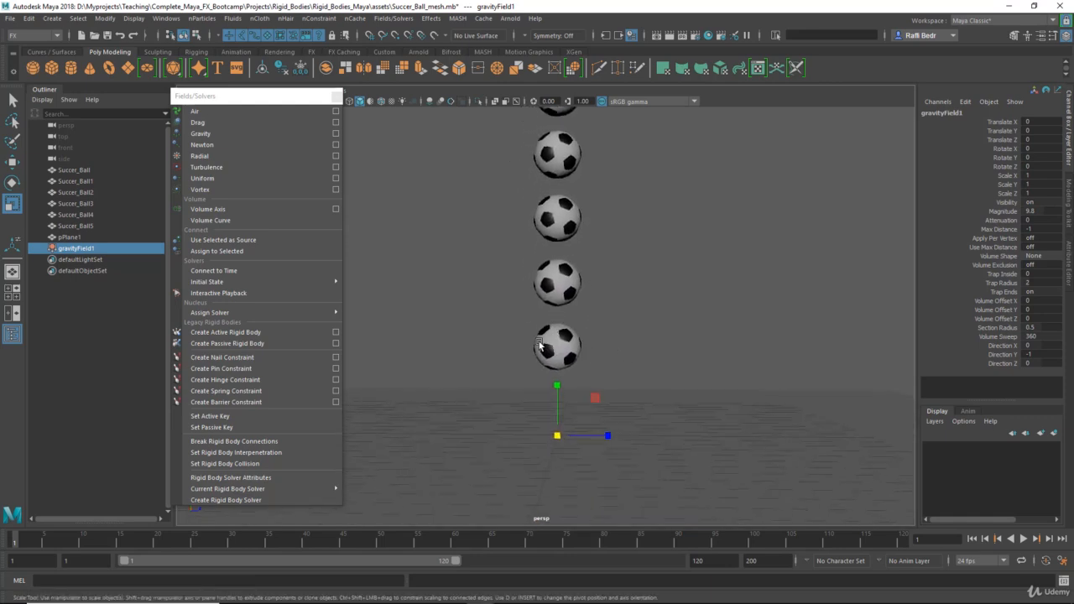
left_click(544, 341)
right_click_drag(608, 364, 563, 333, "alt")
middle_click_drag(563, 333, 558, 358, "alt")
right_click_drag(557, 358, 606, 356, "alt")
left_click(577, 314, "shift")
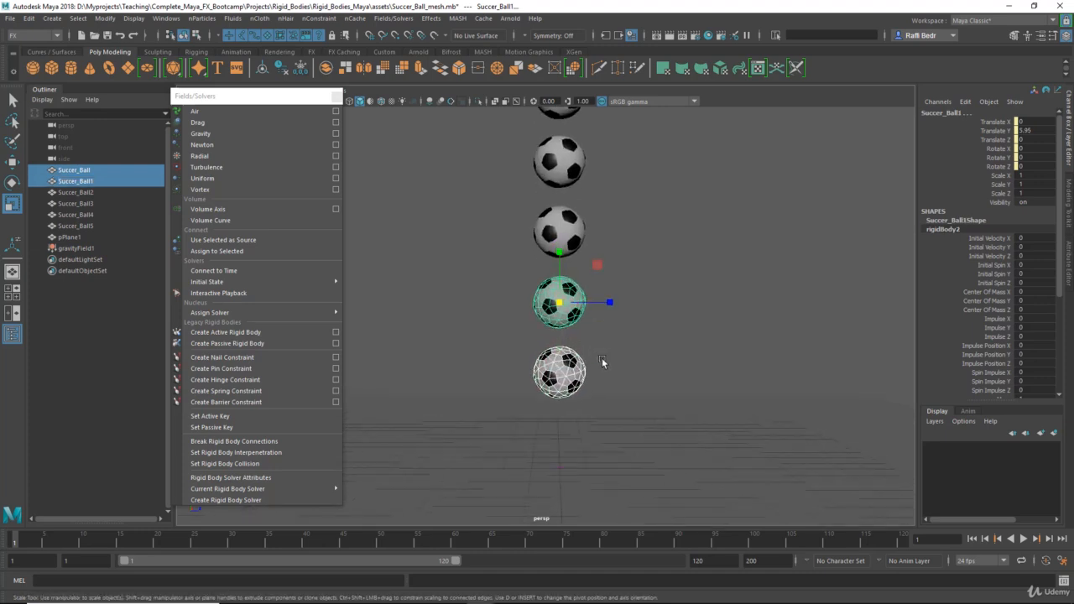
left_click(263, 391)
Step: Create a spring constraint between the second and third balls from the ground, Succer_Ball1 and Succer_Ball2
scroll(586, 351, "down", 2)
scroll(588, 348, "up", 3)
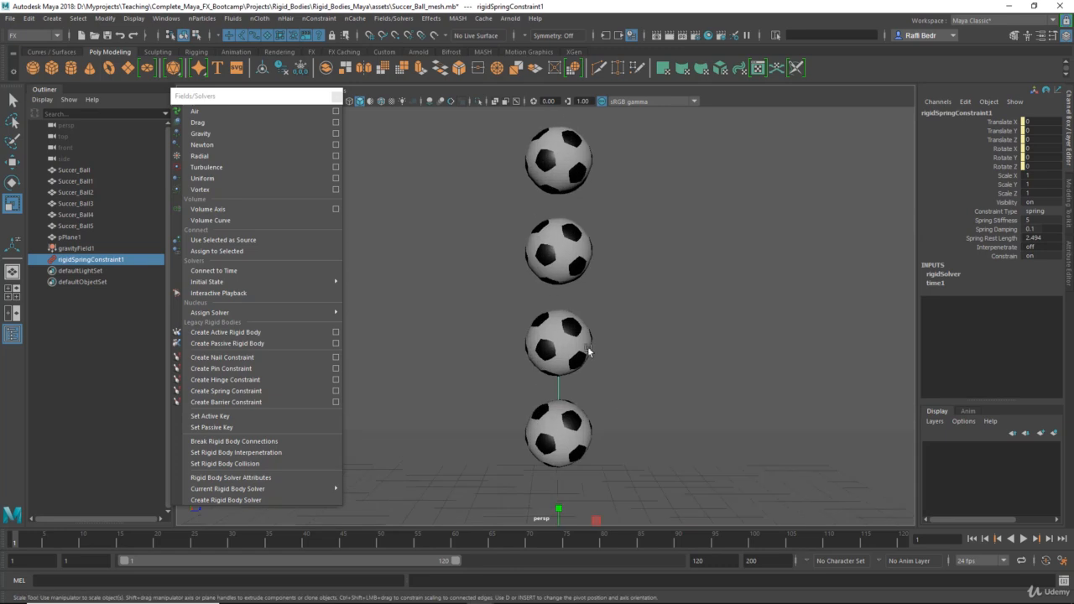
left_click(587, 343)
left_click(579, 252, "shift")
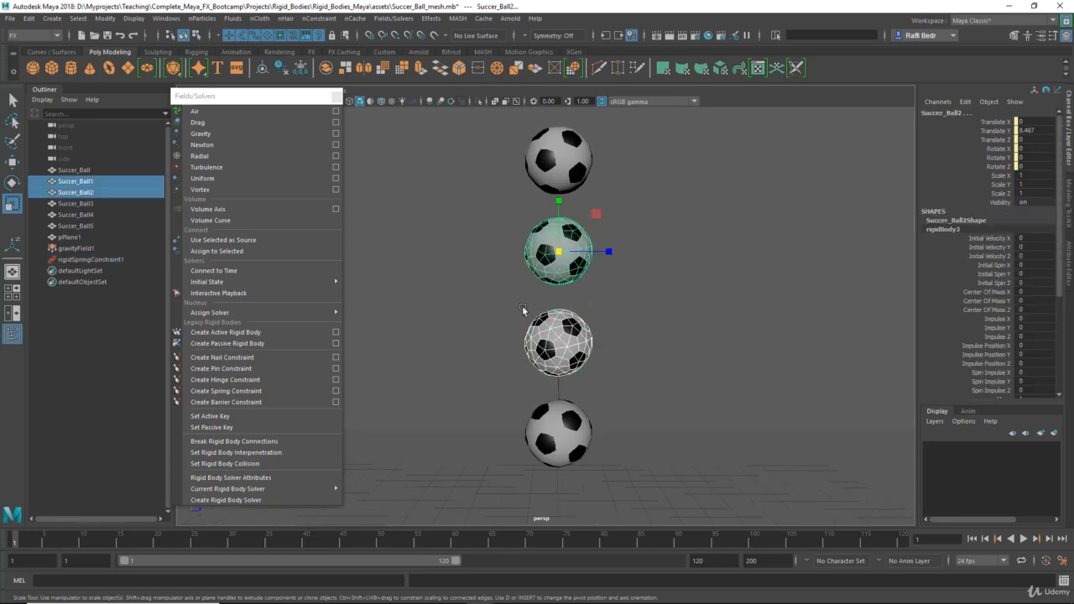
left_click(268, 391)
Step: Create a spring constraint between the third and fourth balls from the ground, Succer_Ball2 and Succer_Ball3
scroll(587, 352, "down", 2)
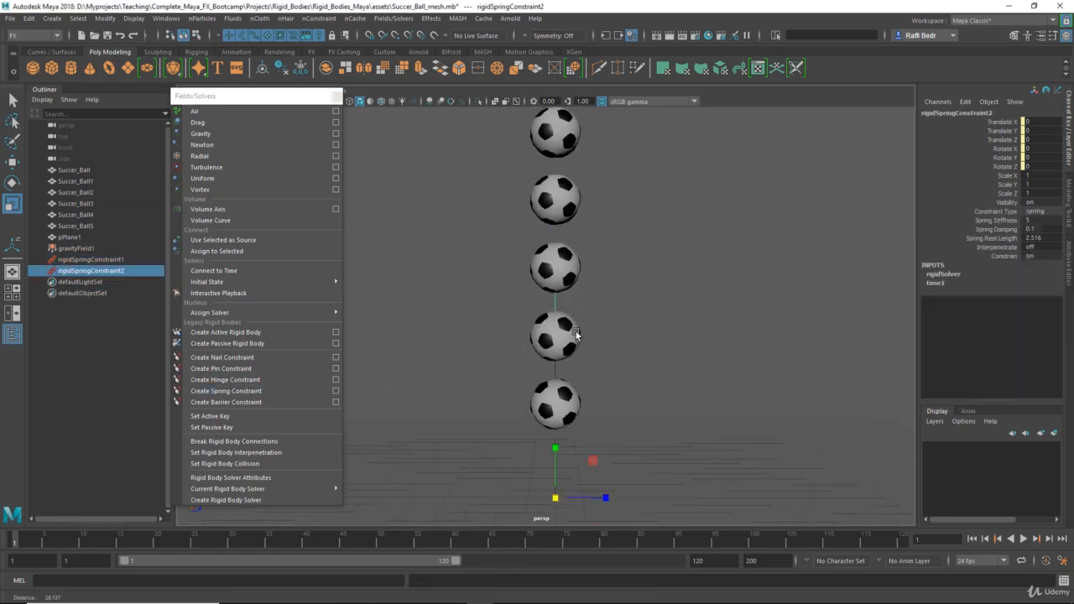
scroll(643, 353, "up", 1)
left_click(576, 353)
left_click(576, 294, "shift")
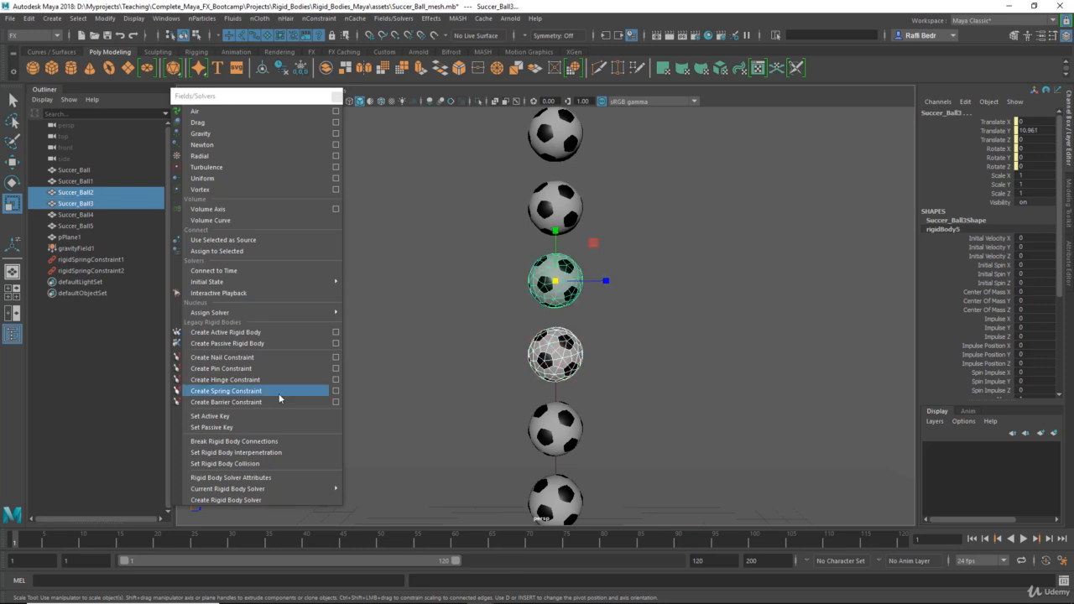
left_click(263, 392)
Step: Create a spring constraint between the fourth and fifth balls from the ground, Succer_Ball3 and Succer_Ball4
scroll(642, 320, "down", 1)
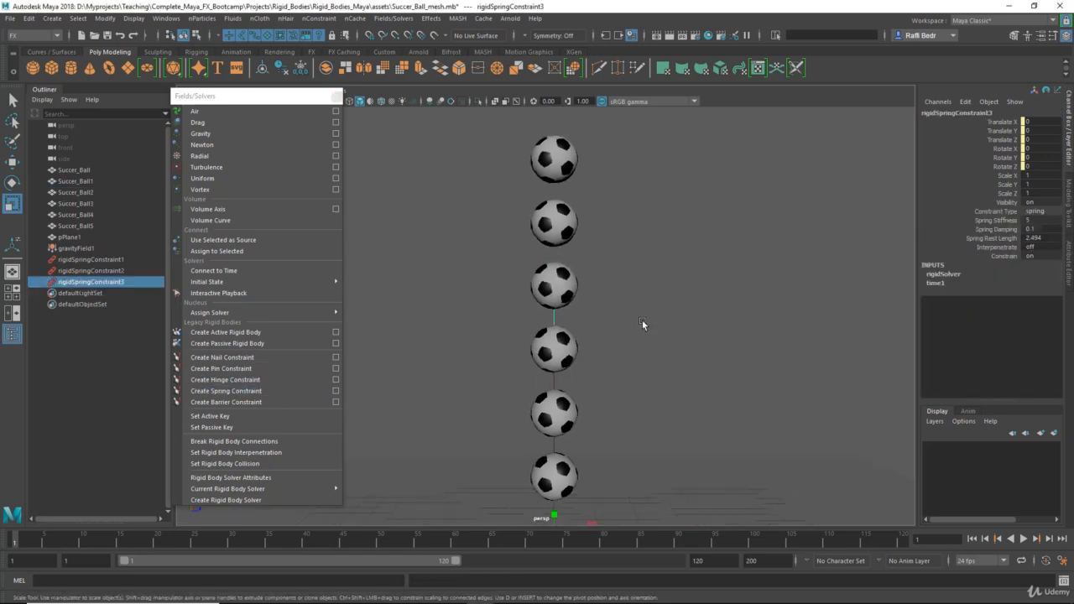
scroll(705, 386, "up", 2)
left_click(585, 325)
left_click(590, 250, "shift")
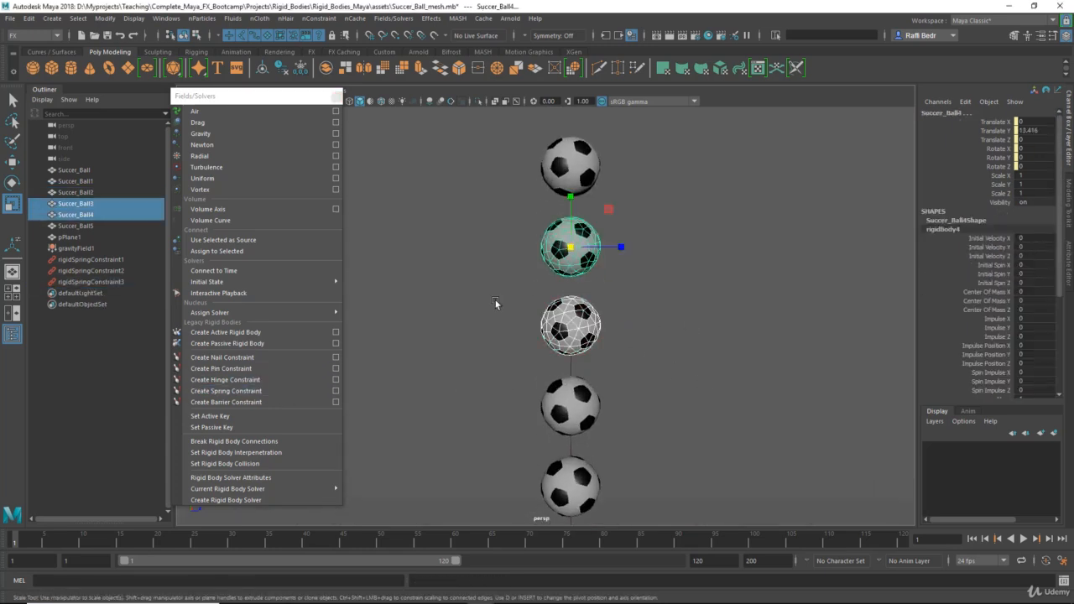
left_click(282, 389)
Step: Play the simulation to test the spring-linked column of balls, and return to the first frame
scroll(548, 353, "down", 5)
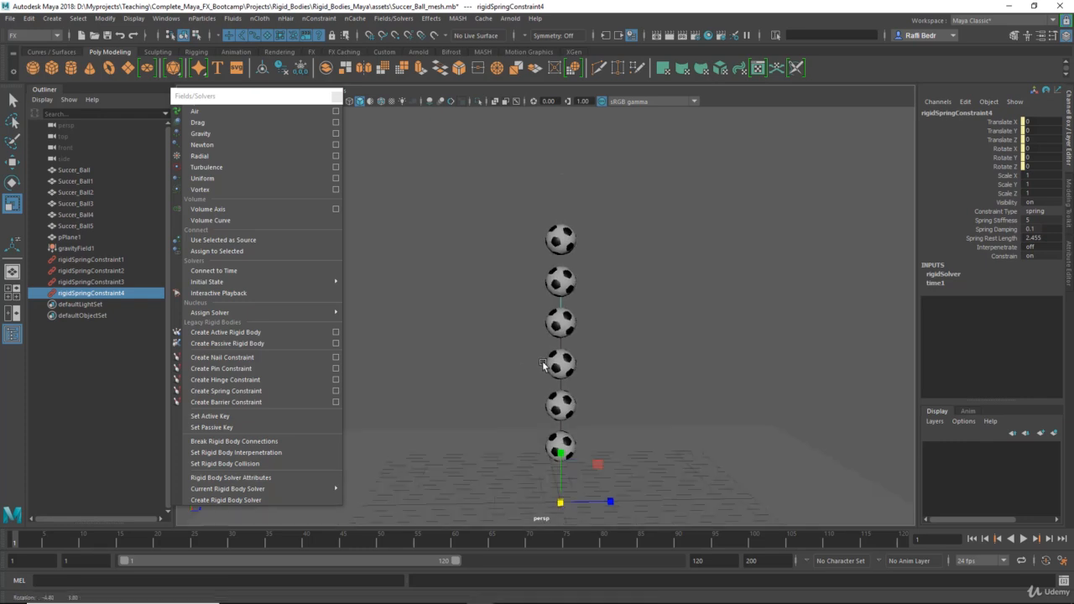
scroll(537, 321, "down", 2)
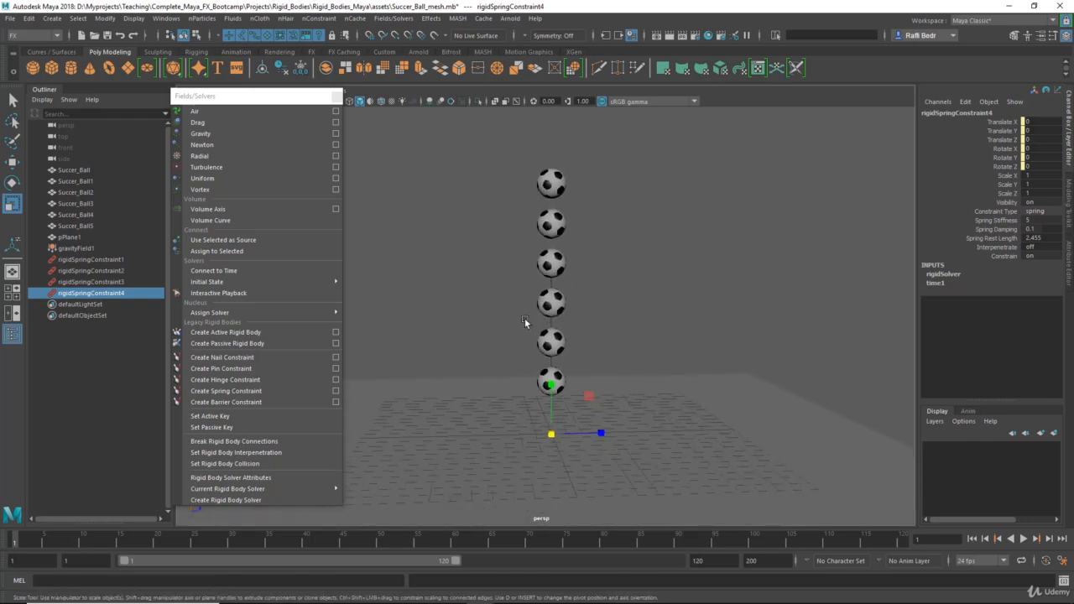
left_click(1023, 540)
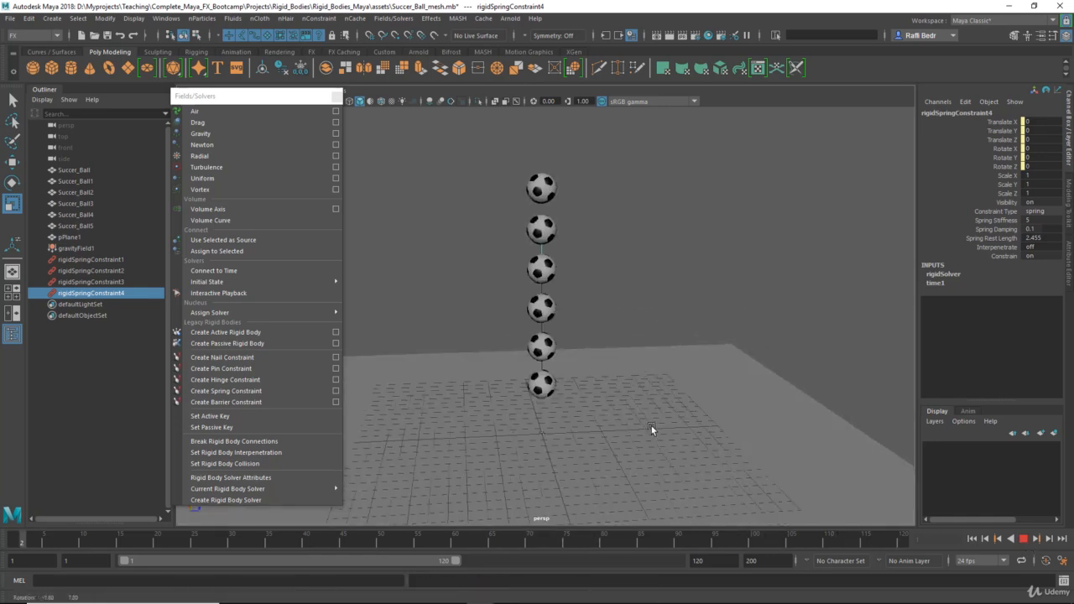
left_click(1021, 540)
left_click(972, 540)
Step: Make the top ball, Succer_Ball5, a passive rigid body
right_click_drag(636, 281, 672, 281, "alt")
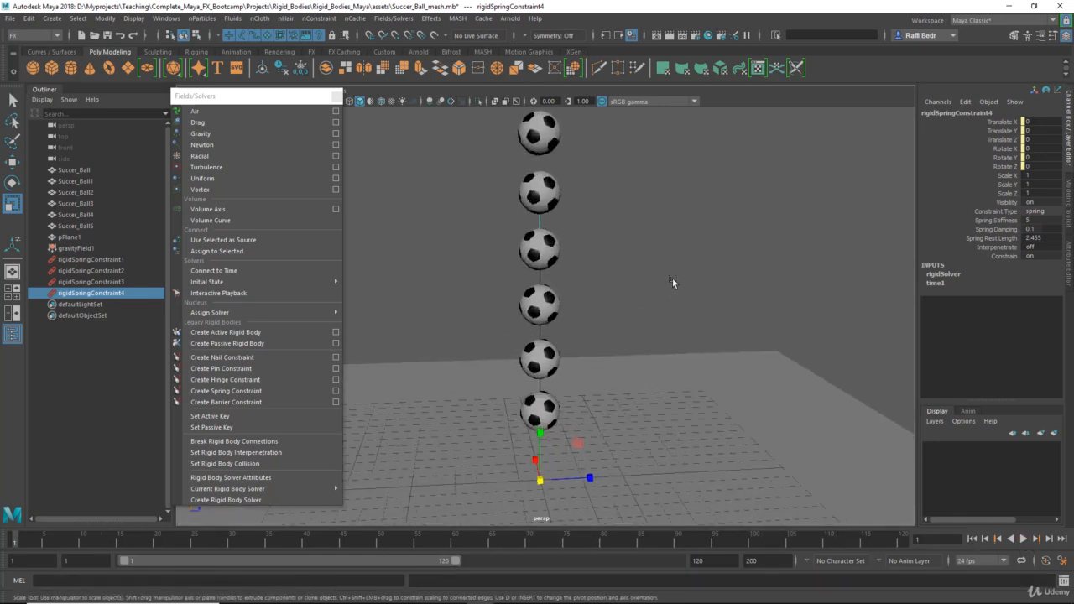
middle_click_drag(673, 280, 675, 399, "alt")
right_click_drag(675, 399, 697, 396, "alt")
left_click(543, 252)
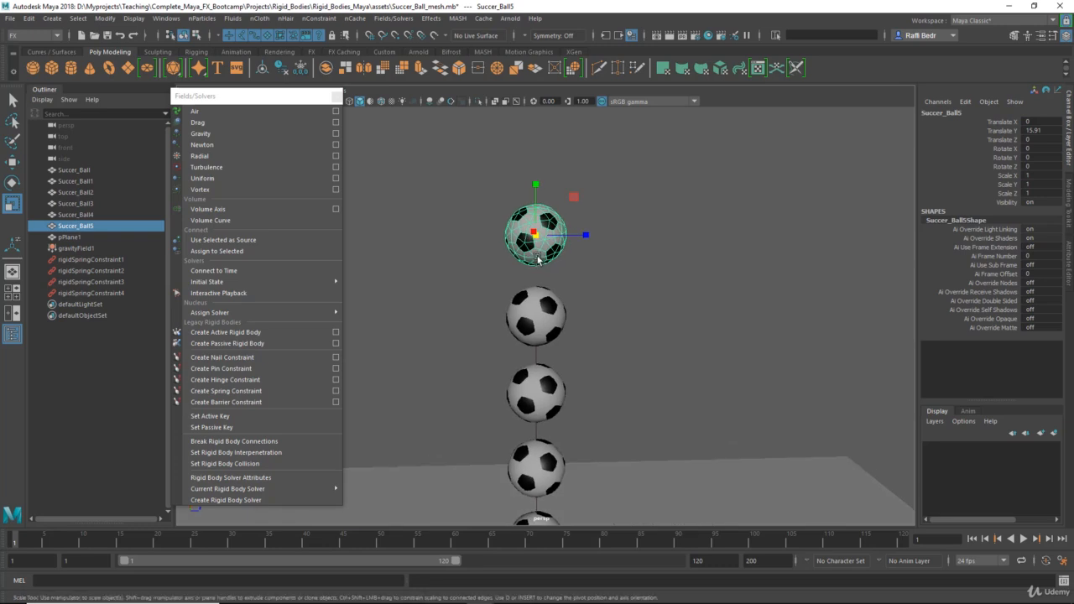
left_click(251, 345)
left_click_drag(541, 324, 576, 319, "alt")
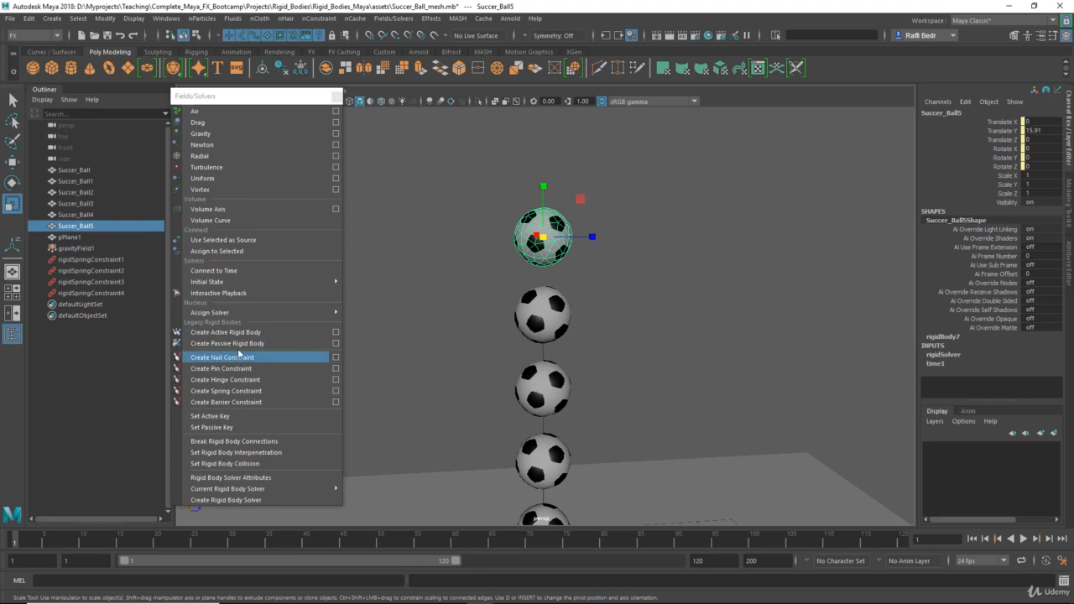
right_click_drag(628, 320, 604, 315, "alt")
middle_click_drag(581, 311, 578, 301, "alt")
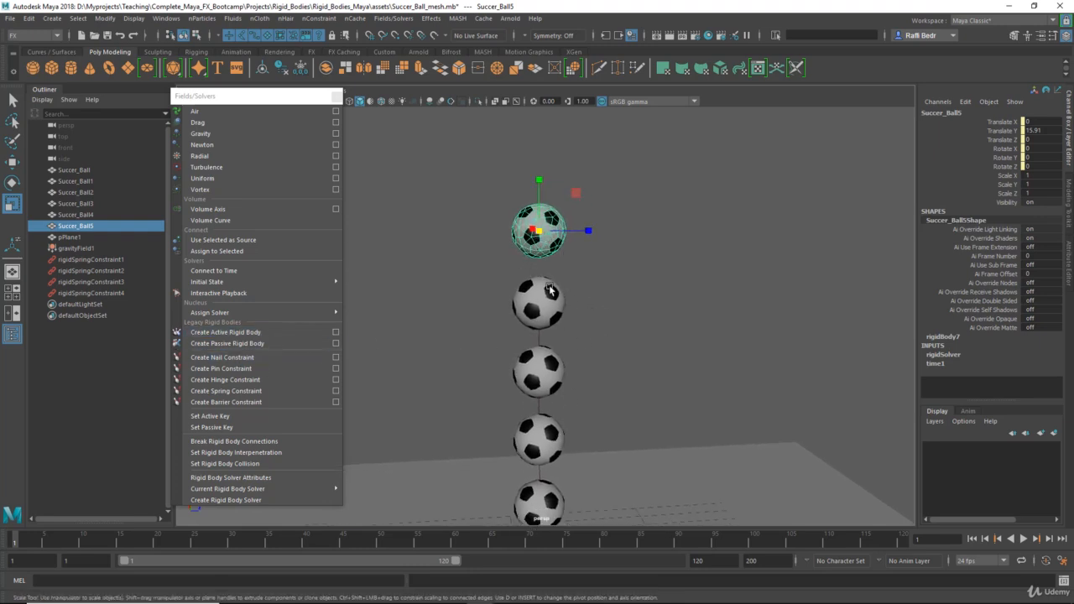
Step: Set a keyframe for the top ball, Succer_Ball5, at frame 1 in its starting position
left_click_drag(501, 372, 590, 340, "alt")
key("w")
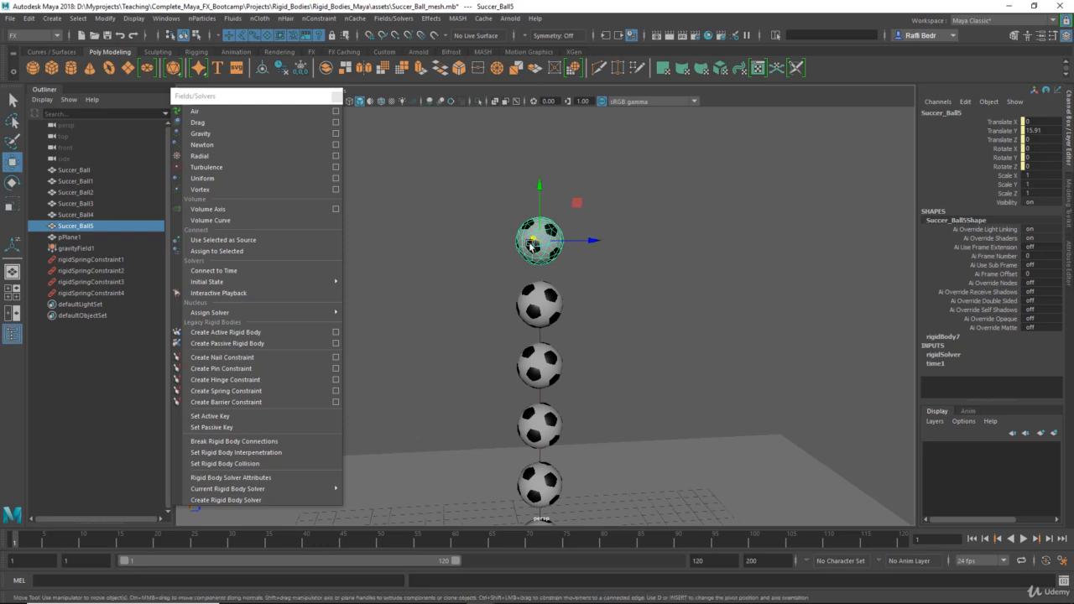
left_click_drag(547, 252, 475, 254, "alt")
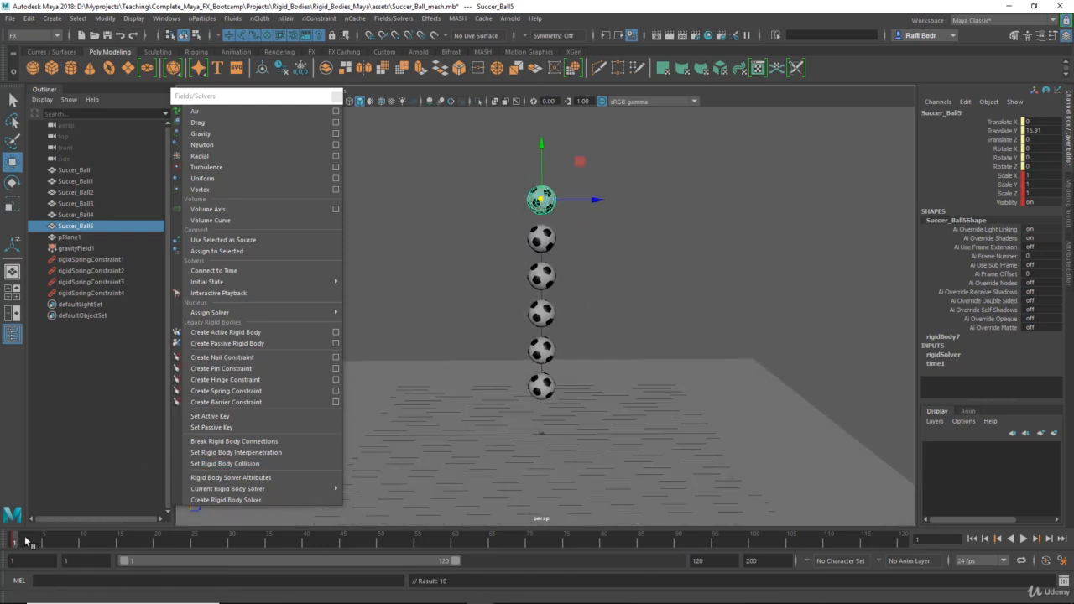
Step: Animate Succer_Ball5 swinging along Z, keyed at about -6.9 on frame 25 and on the opposite side at frame 50
left_click_drag(42, 545, 194, 550)
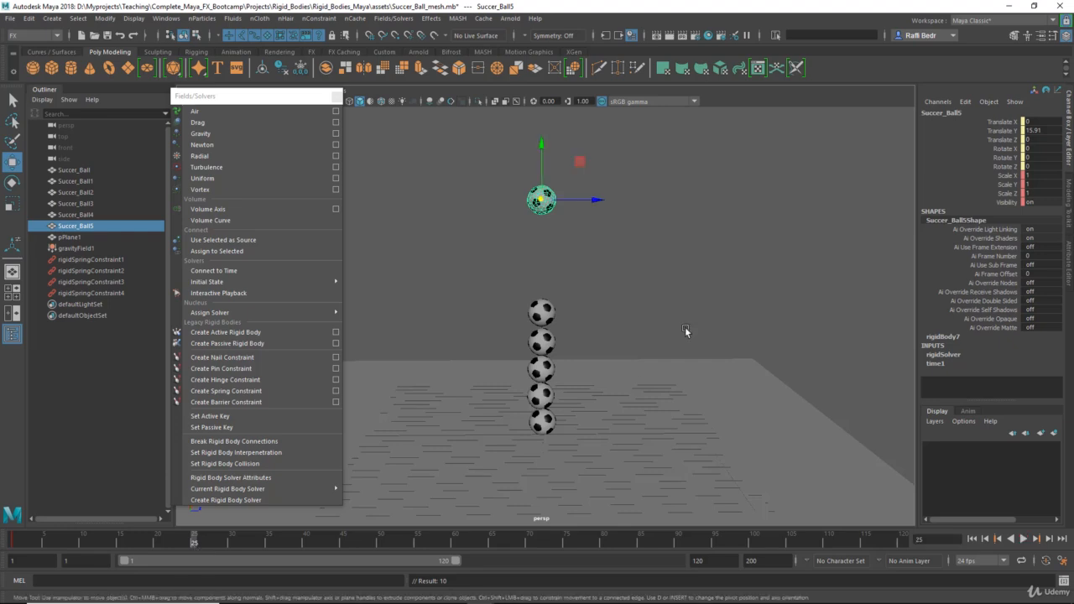
scroll(686, 330, "down", 1)
left_click_drag(598, 225, 507, 217)
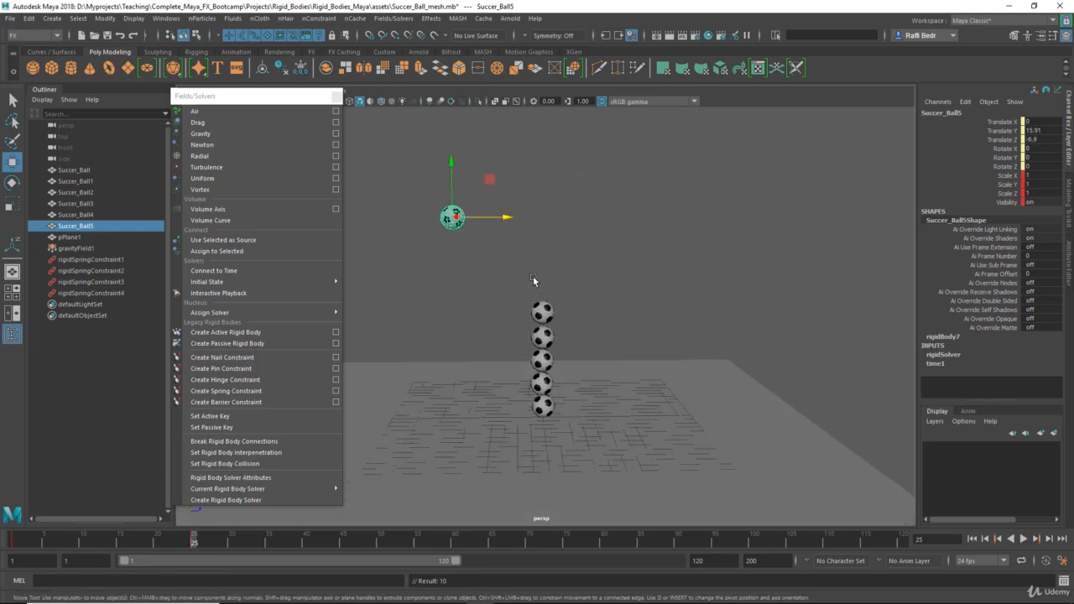
key("alt+v")
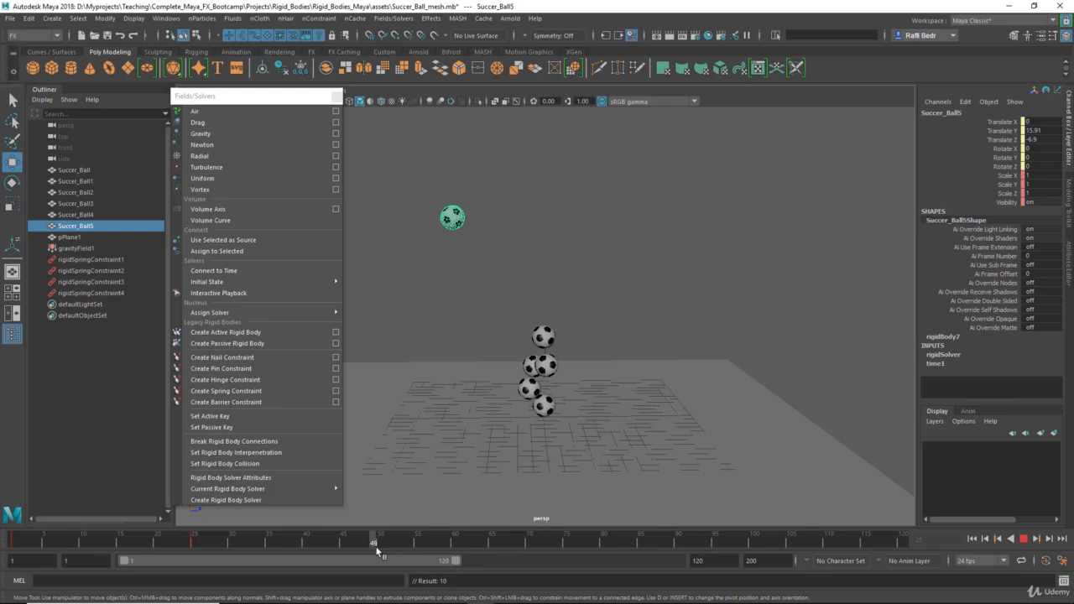
key("alt+v")
left_click_drag(507, 222, 660, 274)
Step: Continue the swing of Succer_Ball5 with keys at frame 76, Z about -5.8, and around frame 96, Z about 4.25
left_click_drag(487, 543, 574, 543)
left_click_drag(678, 228, 522, 232)
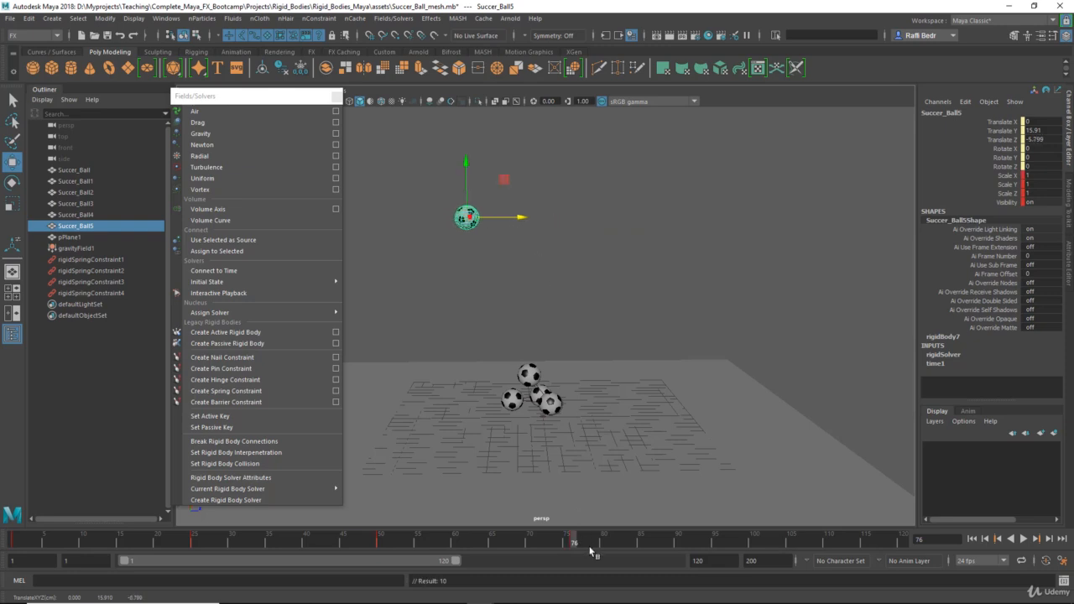
left_click_drag(592, 549, 720, 542)
left_click_drag(627, 390, 562, 306, "alt")
left_click_drag(526, 232, 649, 246)
key("s")
Step: Move Succer_Ball5 to about -4.82 in Z at frame 120 and key its position
left_click_drag(727, 540, 907, 568)
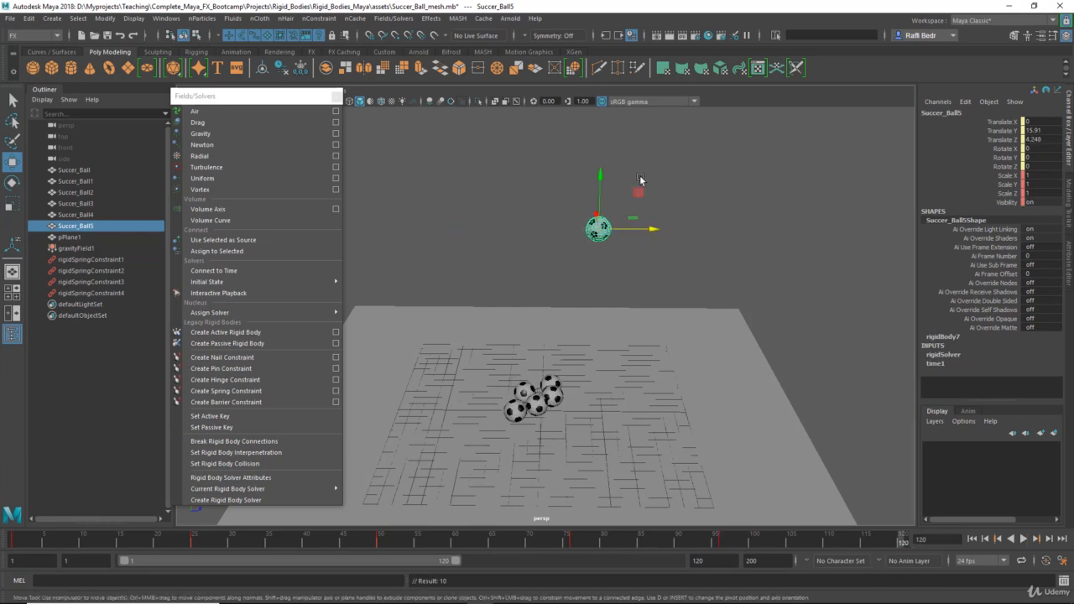
left_click_drag(654, 234, 530, 233)
left_click(535, 262)
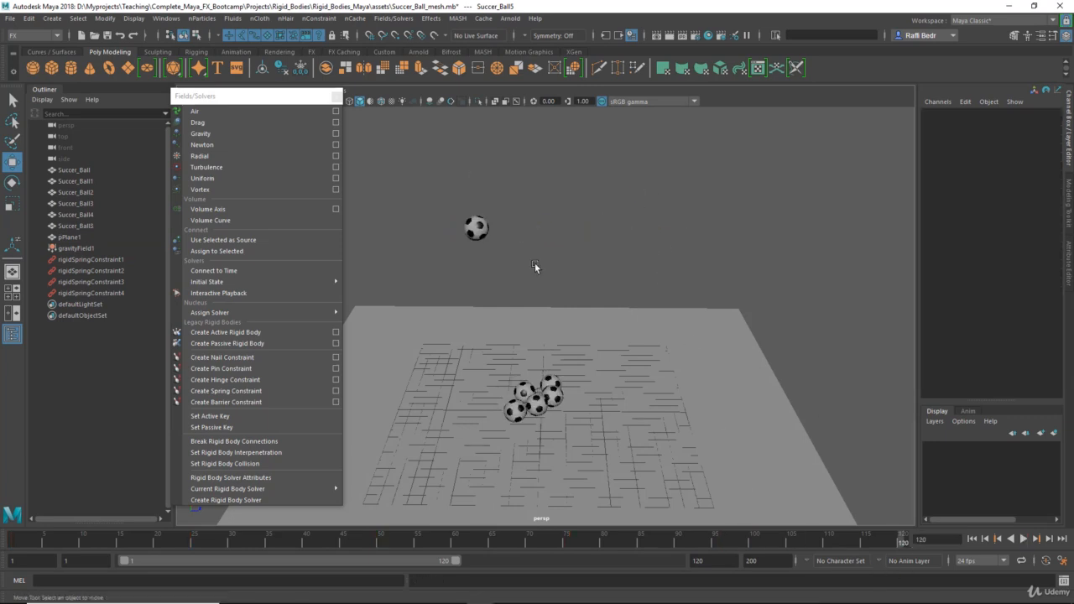
left_click(484, 224)
left_click_drag(486, 288, 588, 330, "alt")
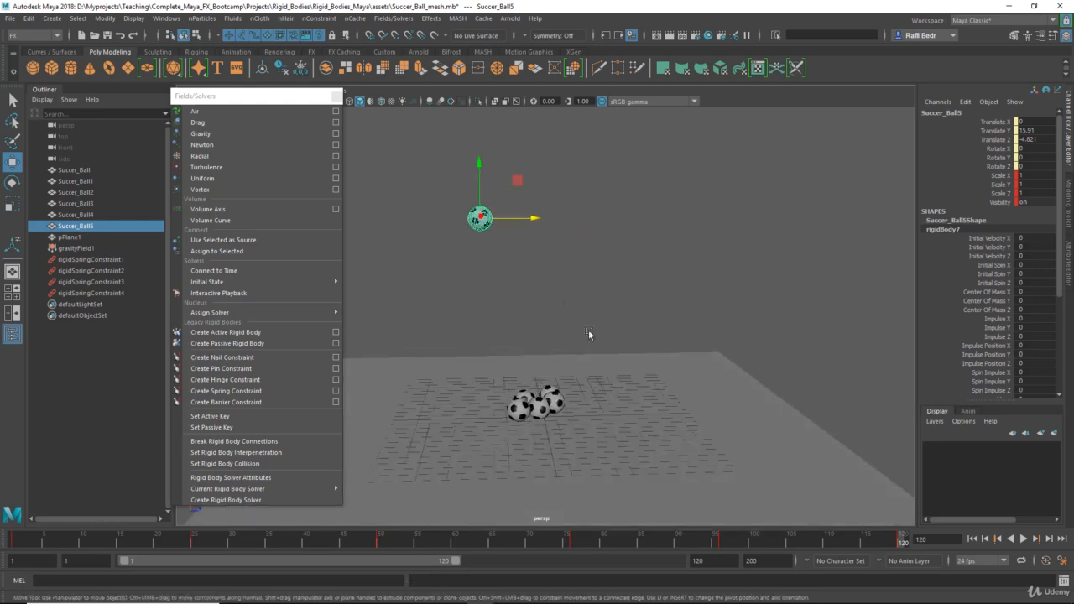
Step: Play the animation from the first frame to check the moving top ball, and return to the first frame
left_click(972, 539)
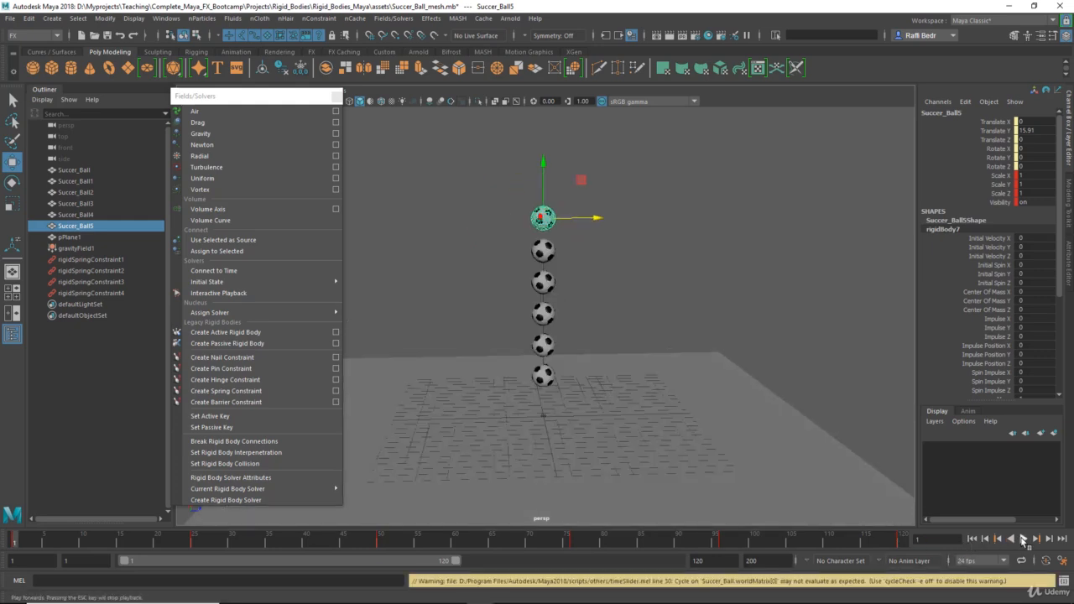
left_click(1024, 539)
left_click(1024, 540)
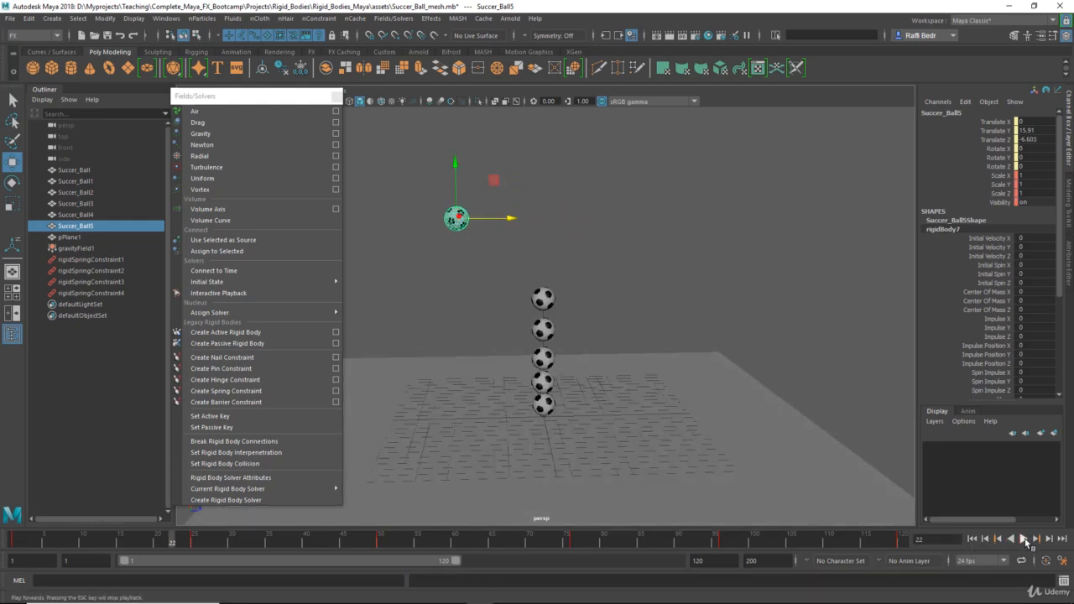
left_click(1024, 540)
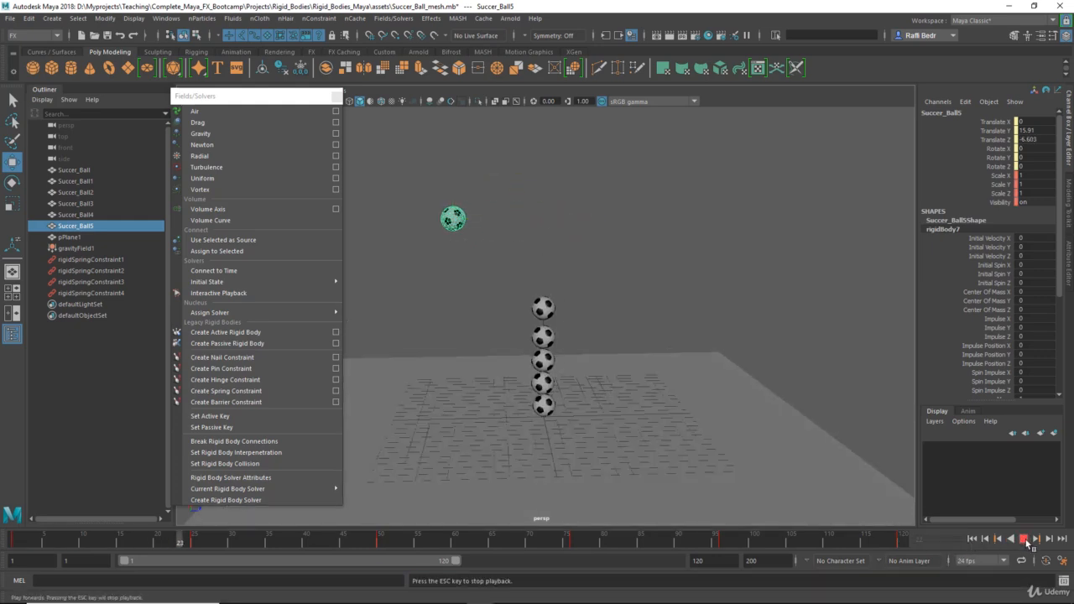
left_click(973, 540)
Step: Create a spring constraint between the top two balls, Succer_Ball4 and Succer_Ball5
scroll(601, 319, "up", 5)
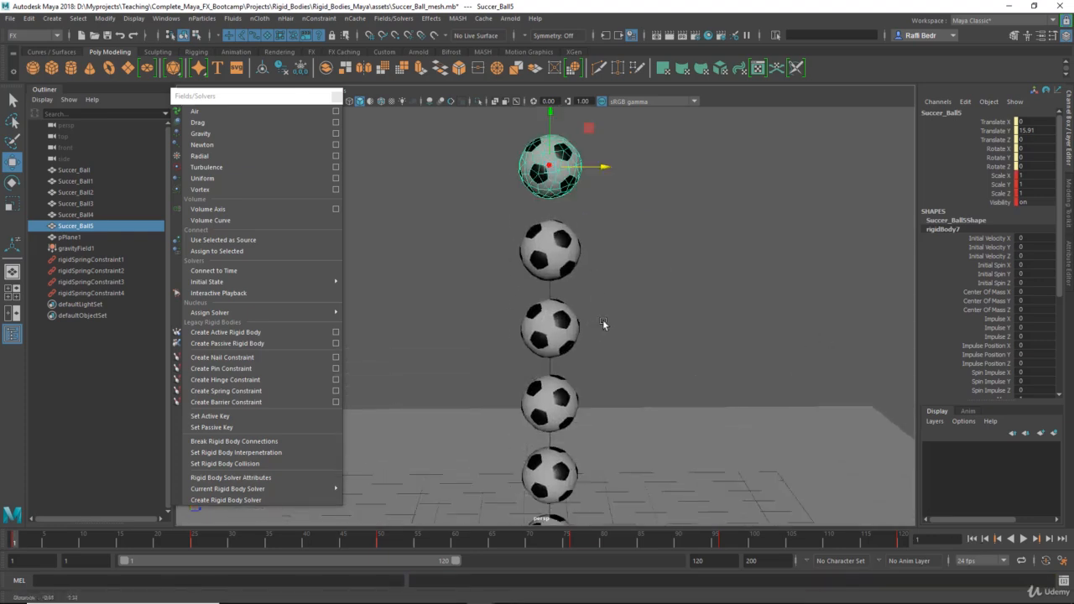
left_click(549, 242)
scroll(587, 239, "up", 2)
left_click(583, 217, "shift")
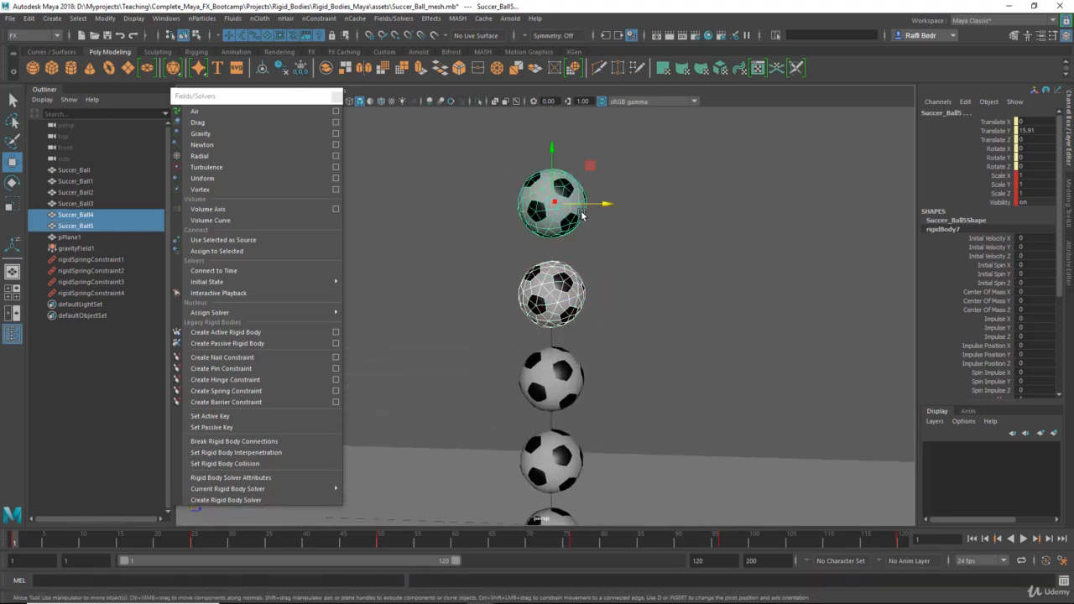
left_click(266, 391)
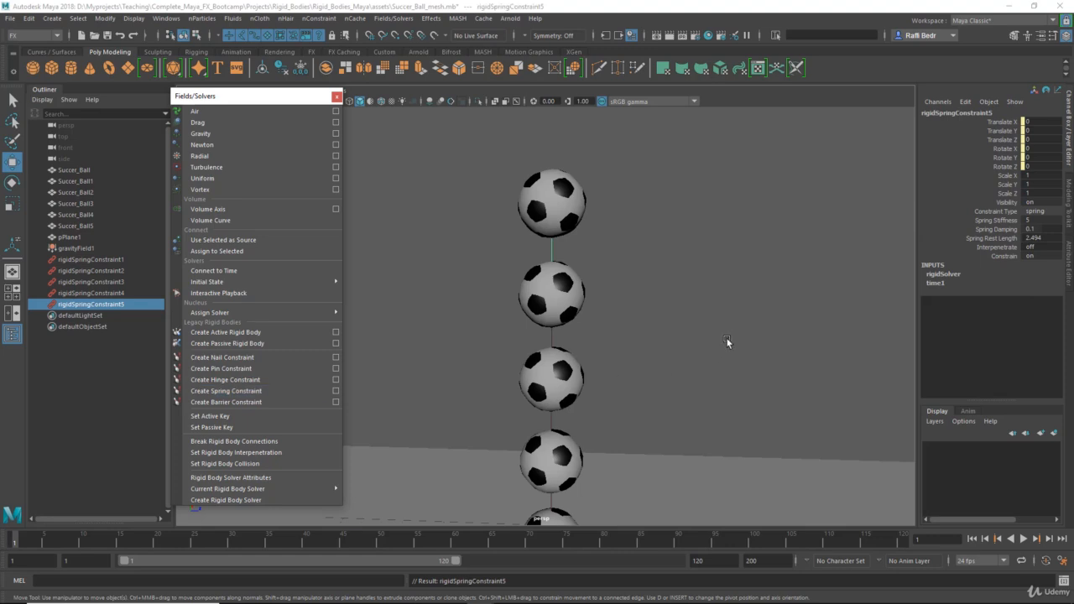
left_click(726, 341)
Step: Play the simulation to examine how the animated top ball pulls the whole spring-linked chain
scroll(517, 342, "down", 4)
middle_click_drag(518, 343, 512, 277, "alt")
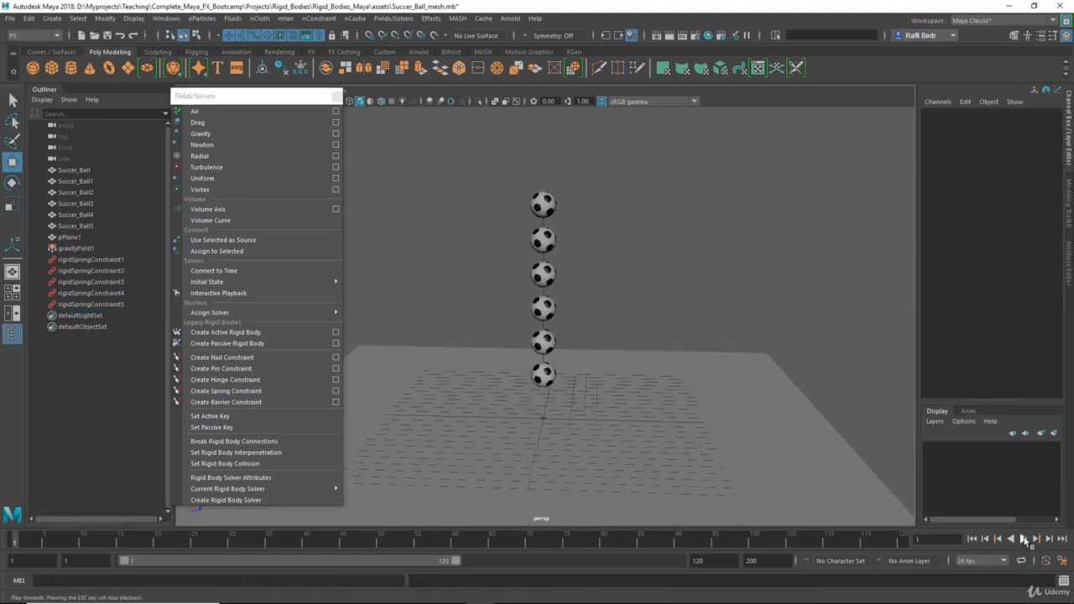
left_click(1024, 540)
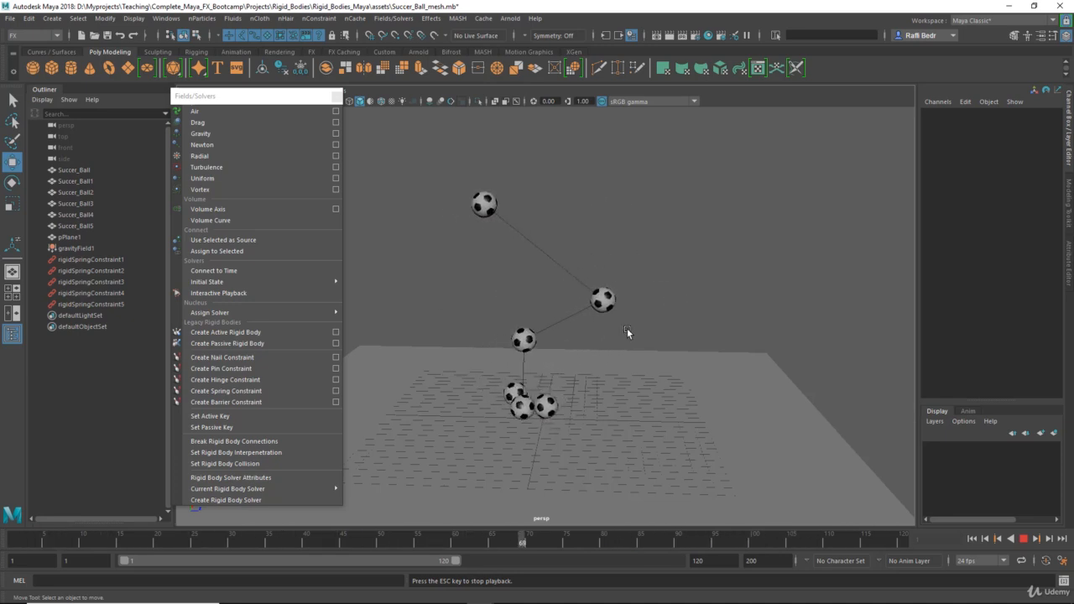
left_click(1025, 541)
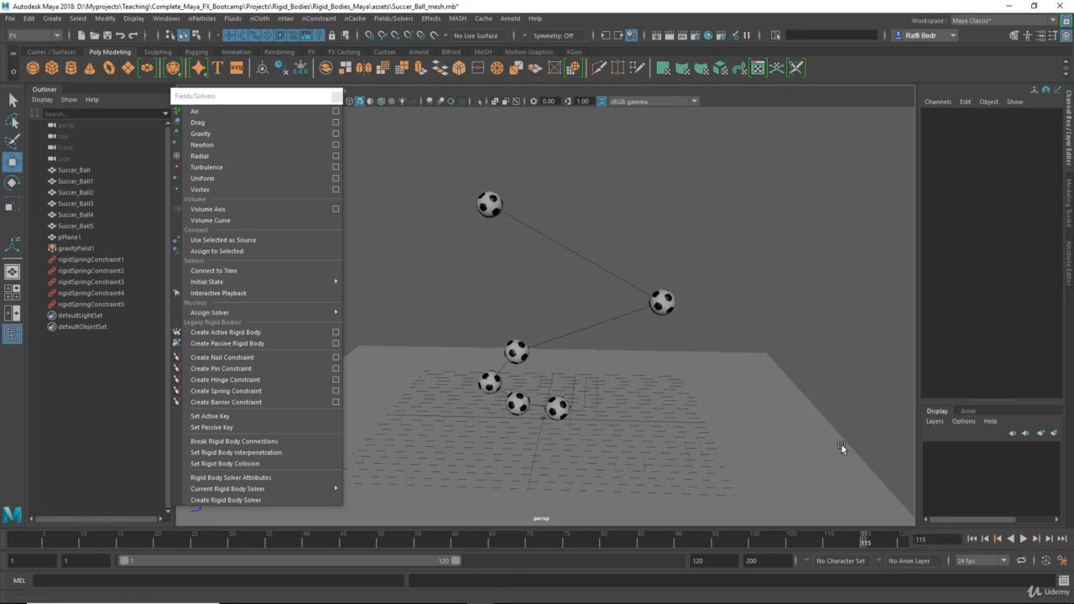
Step: Set Spring Stiffness to 50 for all five spring constraints, rigidSpringConstraint1 through rigidSpringConstraint5
scroll(576, 305, "up", 3)
scroll(575, 304, "down", 1)
left_click(99, 259)
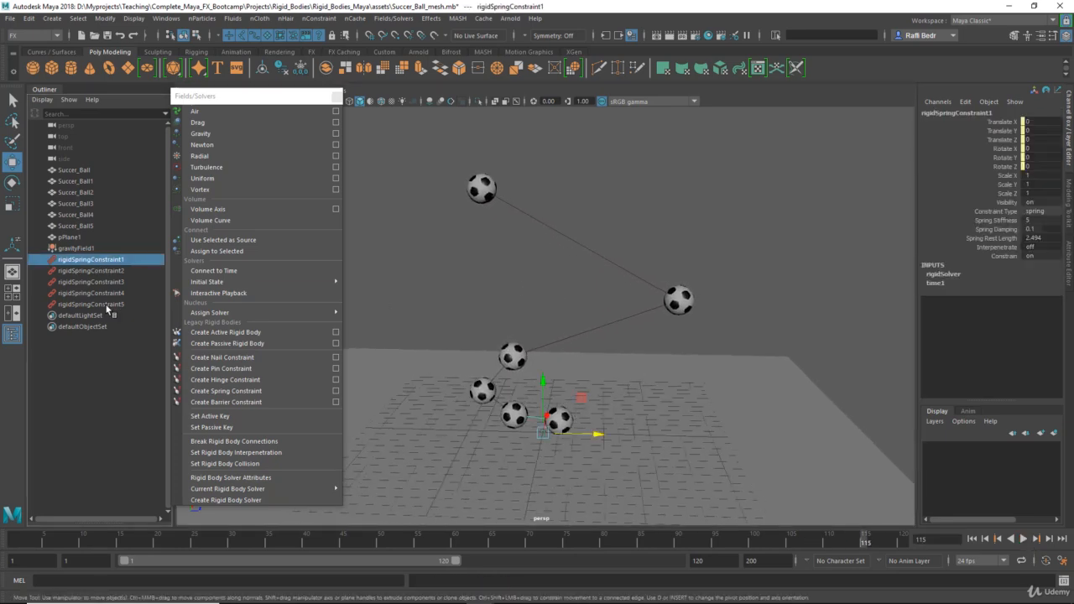
left_click(109, 305, "shift")
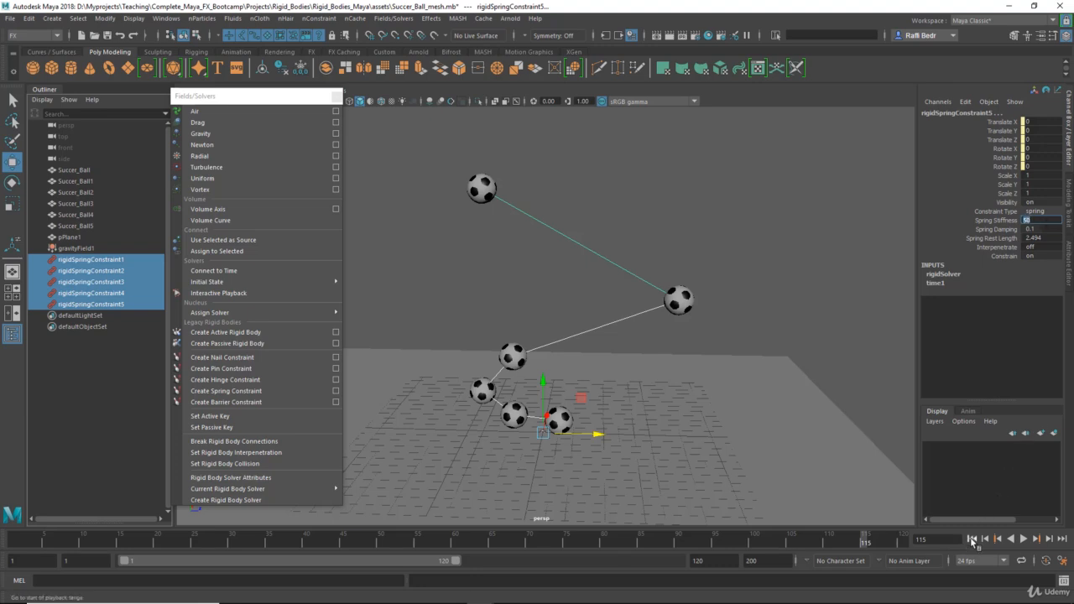
Step: Play the simulation with the stiffer springs, inspect the hanging chain of balls, and return to the first frame
left_click(972, 539)
left_click(1024, 539)
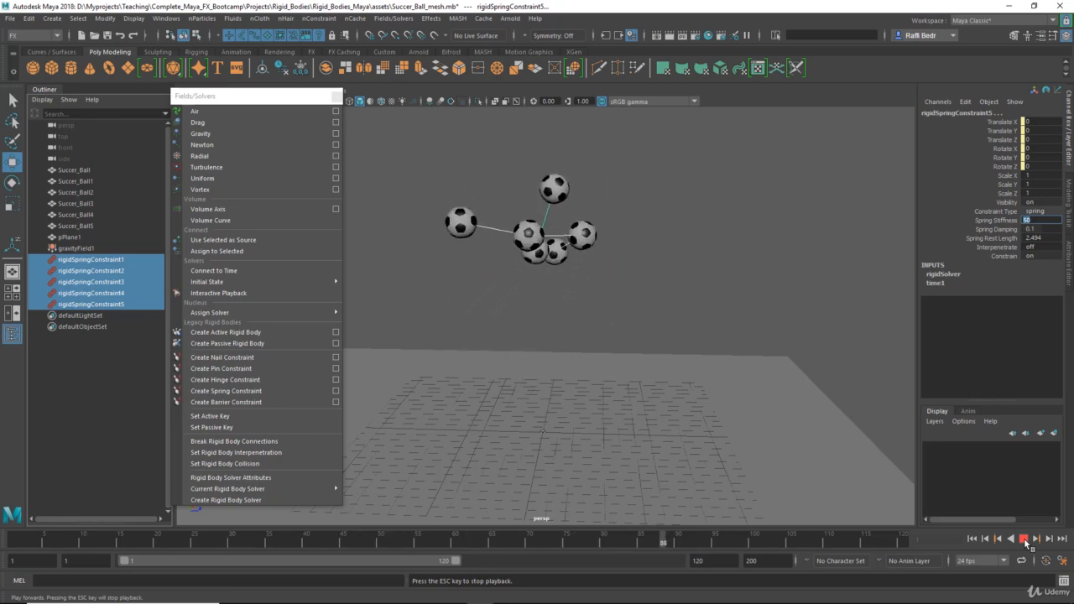
left_click(1023, 539)
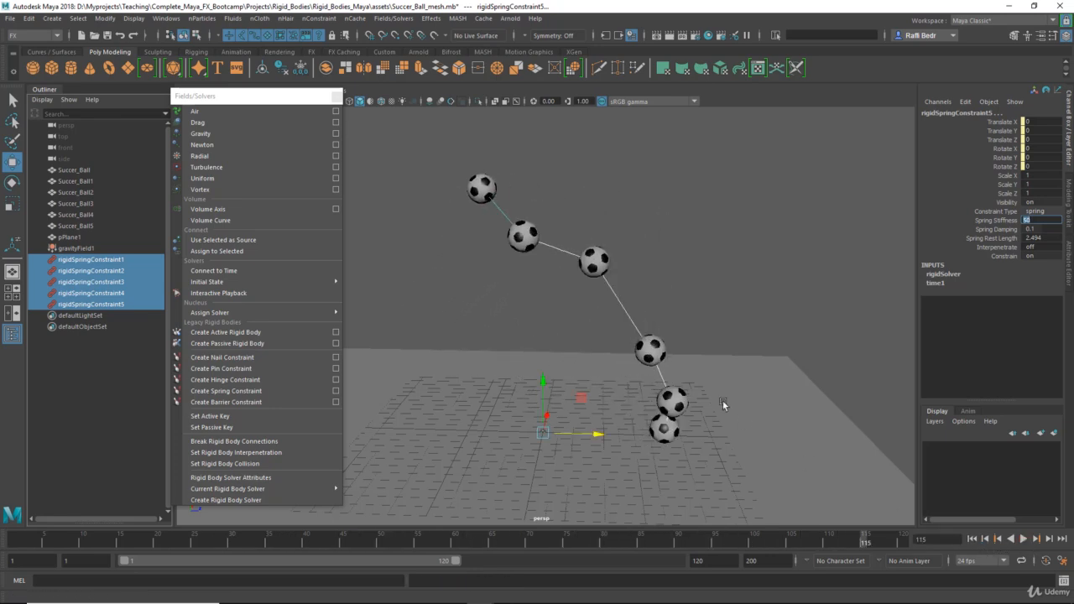
left_click_drag(722, 400, 645, 316, "alt")
left_click_drag(615, 261, 647, 265, "alt")
left_click_drag(658, 309, 636, 306, "alt")
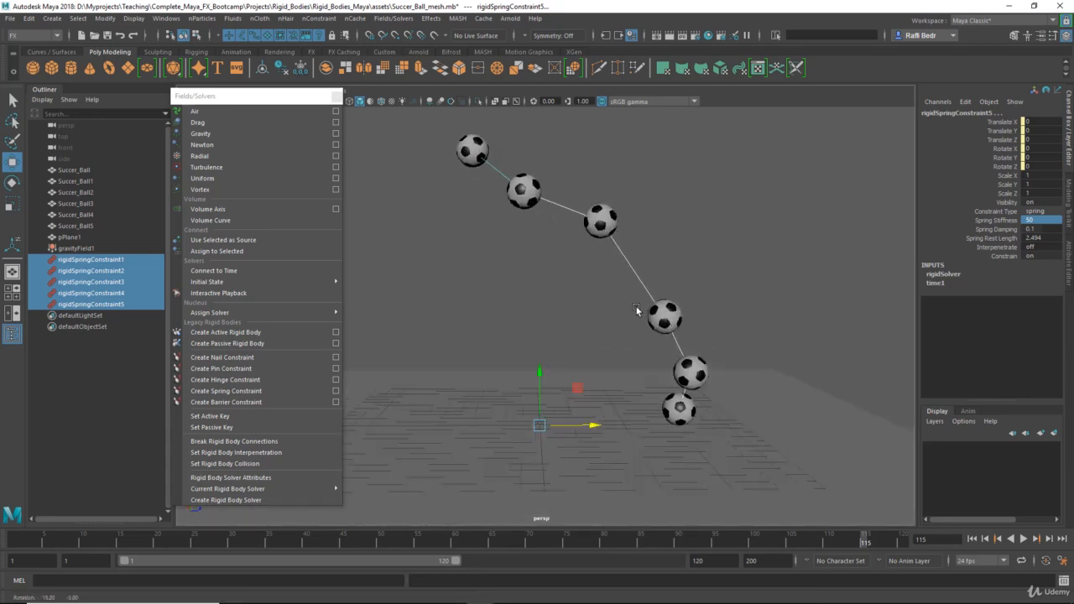
left_click(974, 540)
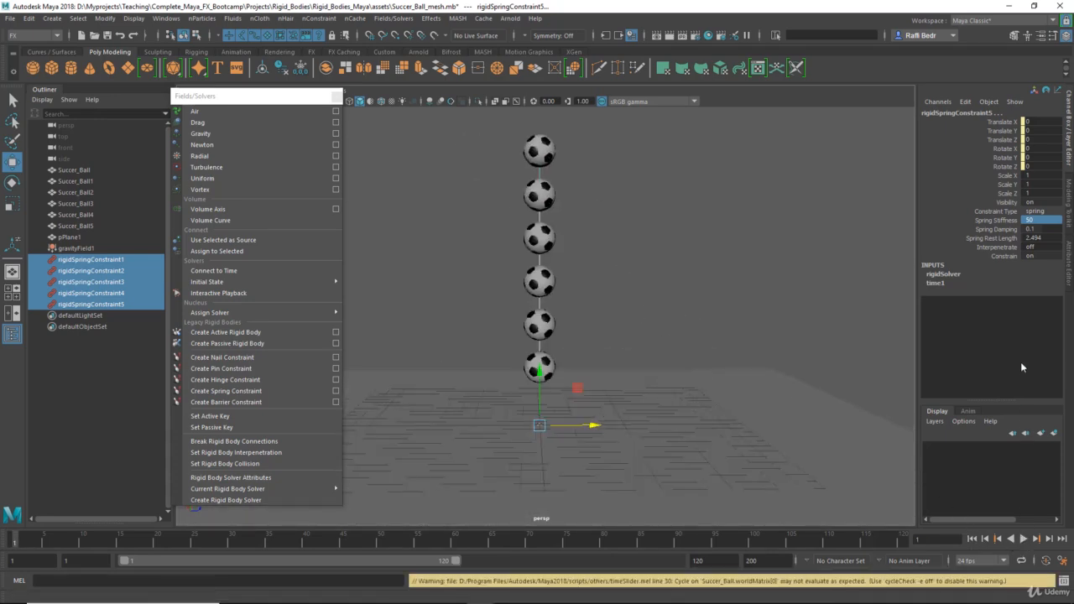
Step: Set Spring Rest Length to 1.5 for all five selected spring constraints
left_click(1003, 239)
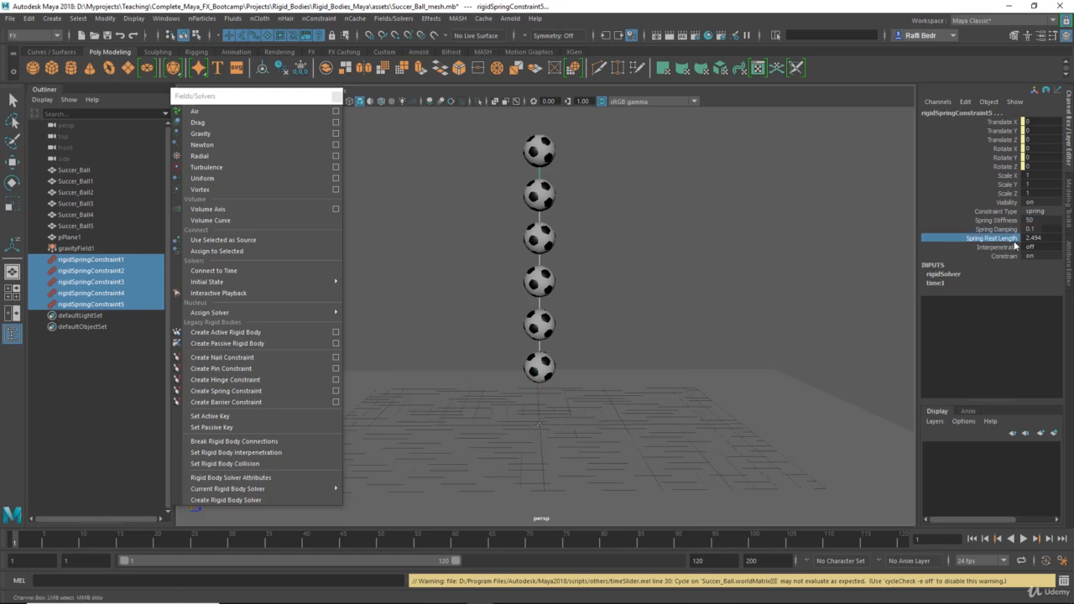
double_click(1041, 239)
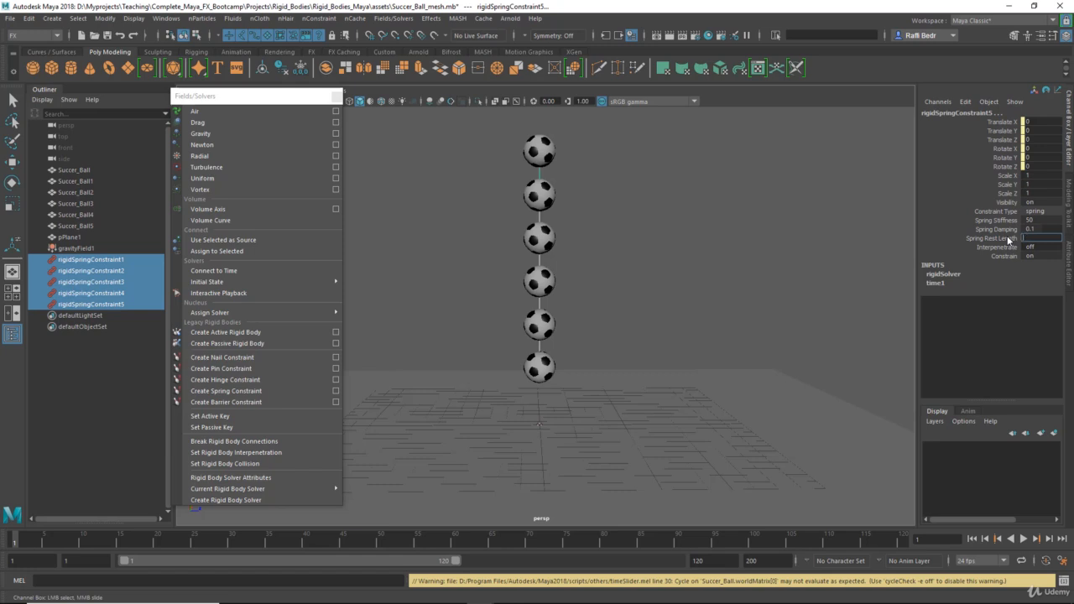
type("1.5")
key("Return")
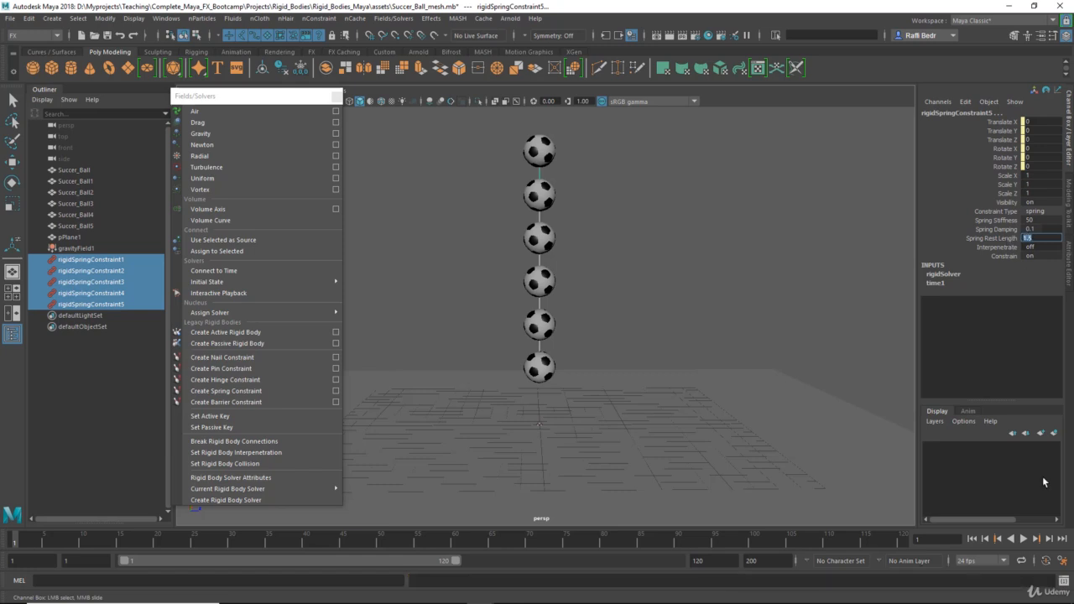
Step: Play the simulation to test the 1.5 rest length, and return to the first frame
left_click(1023, 540)
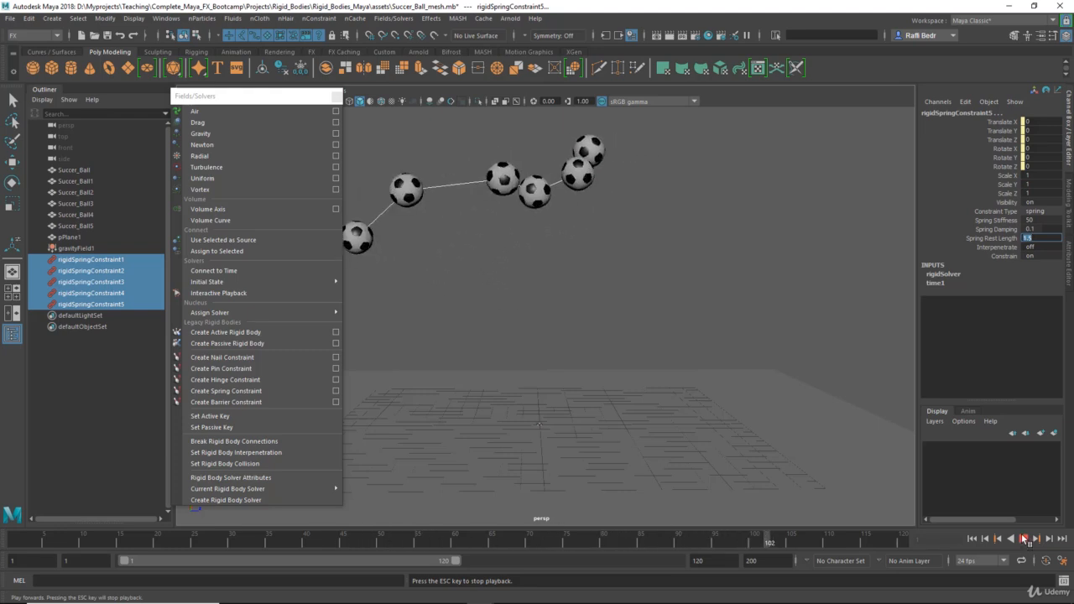
left_click(1023, 540)
left_click(973, 539)
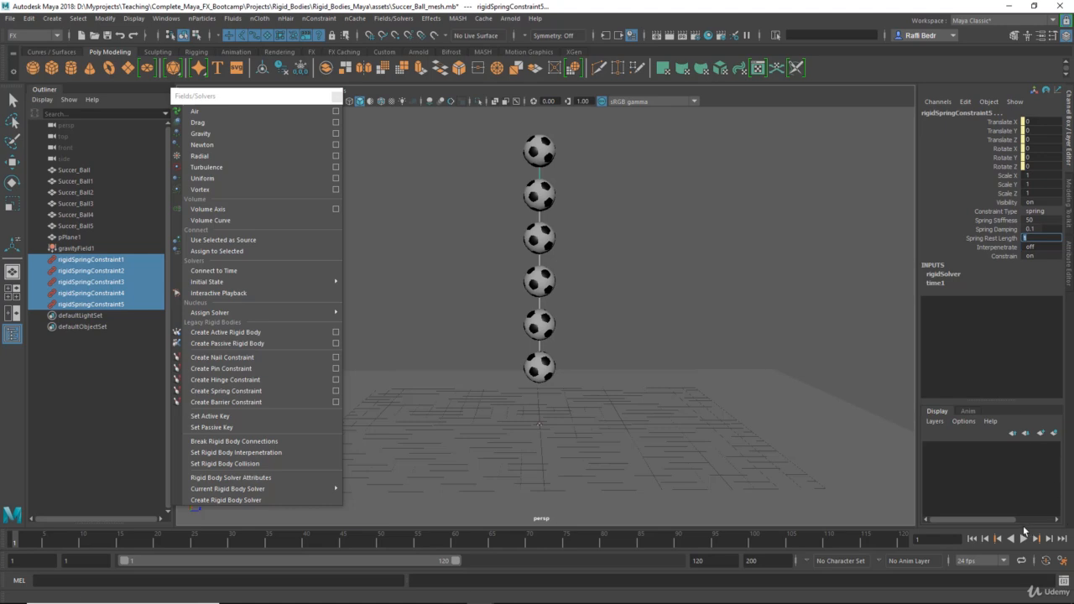
Step: Set Spring Rest Length to 1 for all five spring constraints and play the simulation to test it
left_click(1024, 539)
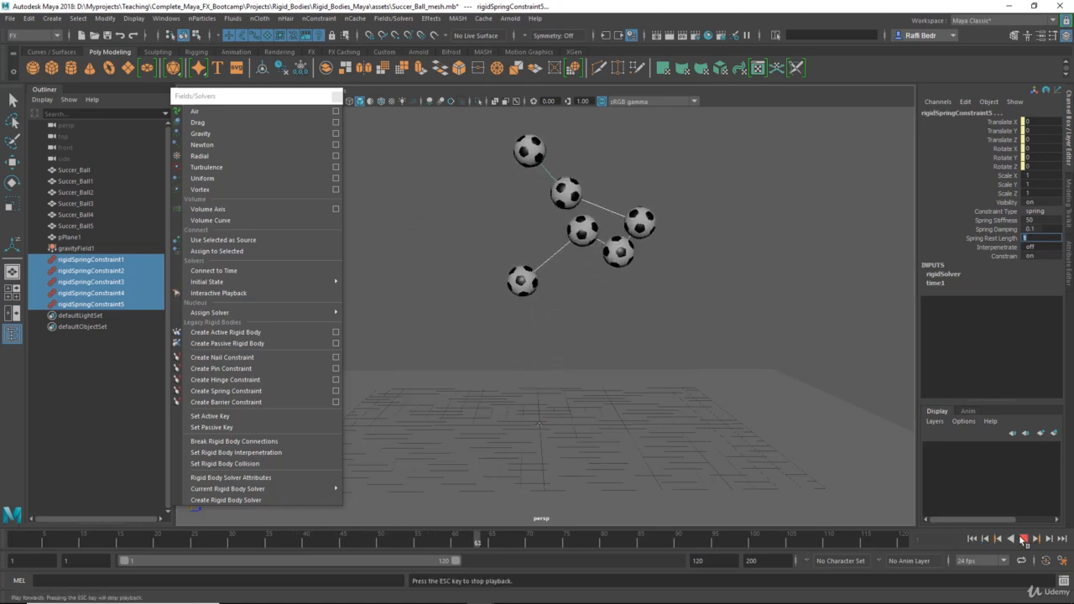
left_click(1023, 540)
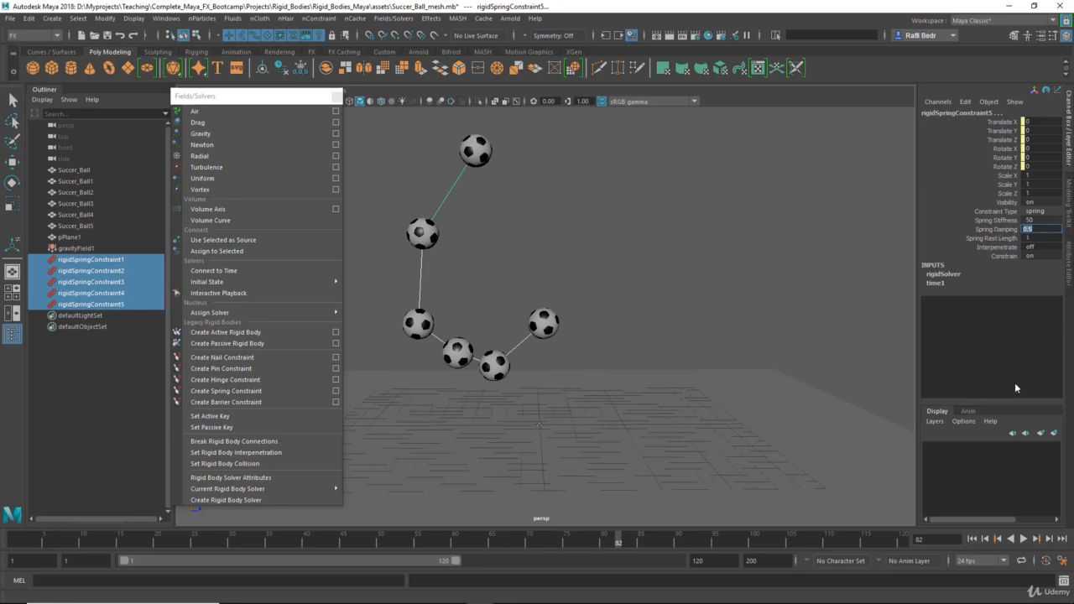
Step: Set Spring Damping to 0.5 for all five spring constraints and play the simulation from the first frame
left_click(987, 541)
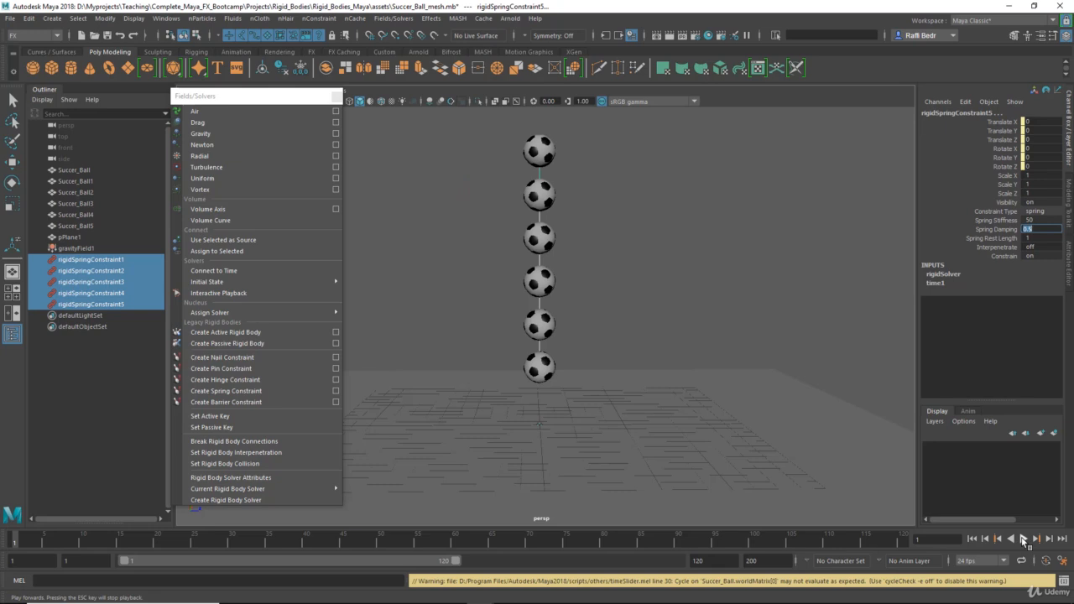
left_click(1024, 540)
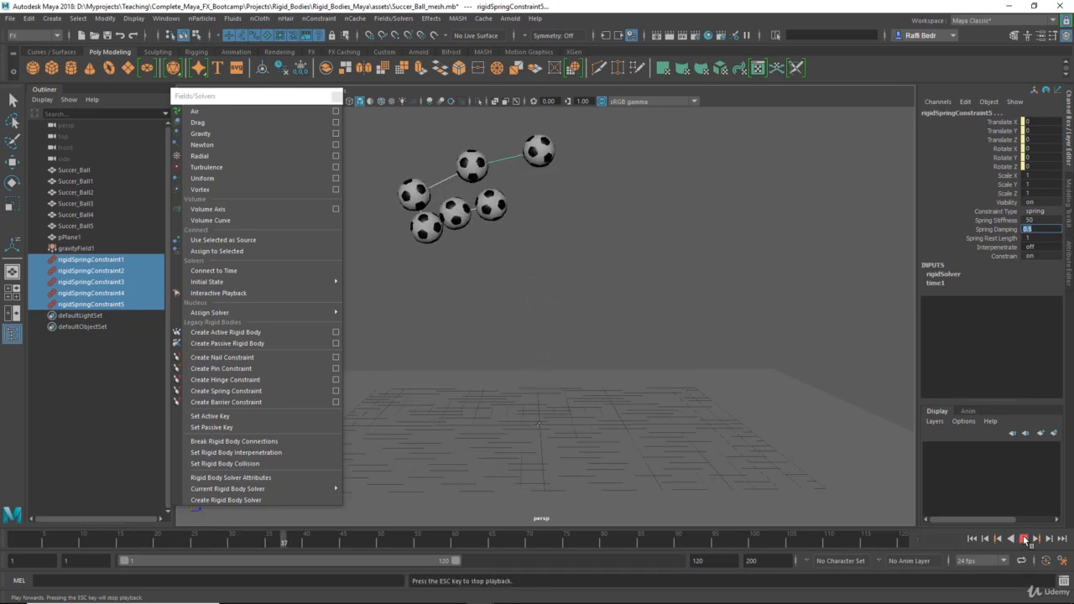